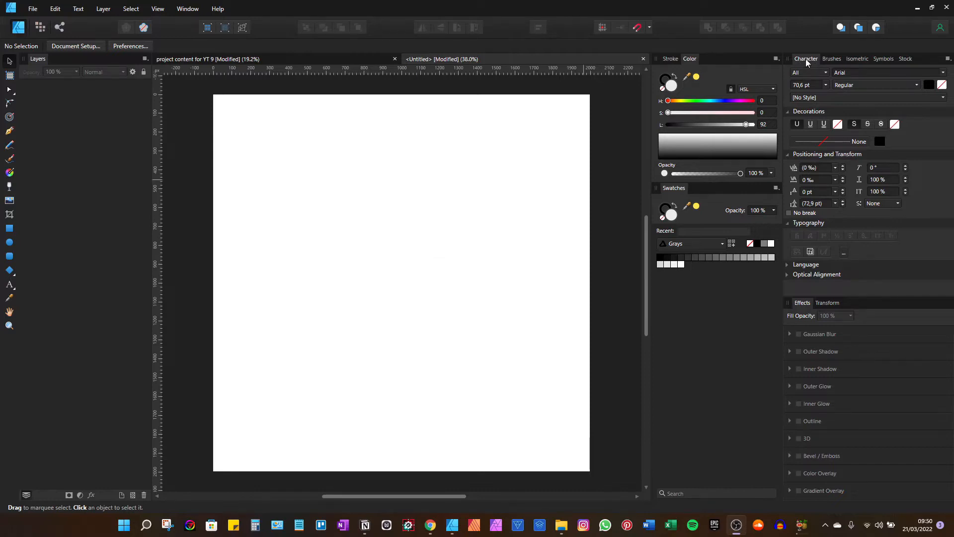
Float the Character panel over the canvas and add the art text "text" at about 48.6 pt.
{"action": "mouse_move", "coordinate": [806, 61]}
{"action": "left_mouse_down"}
{"action": "mouse_move", "coordinate": [537, 138]}
{"action": "mouse_move", "coordinate": [550, 146]}
{"action": "mouse_move", "coordinate": [516, 118]}
{"action": "mouse_move", "coordinate": [516, 94]}
{"action": "left_mouse_up"}
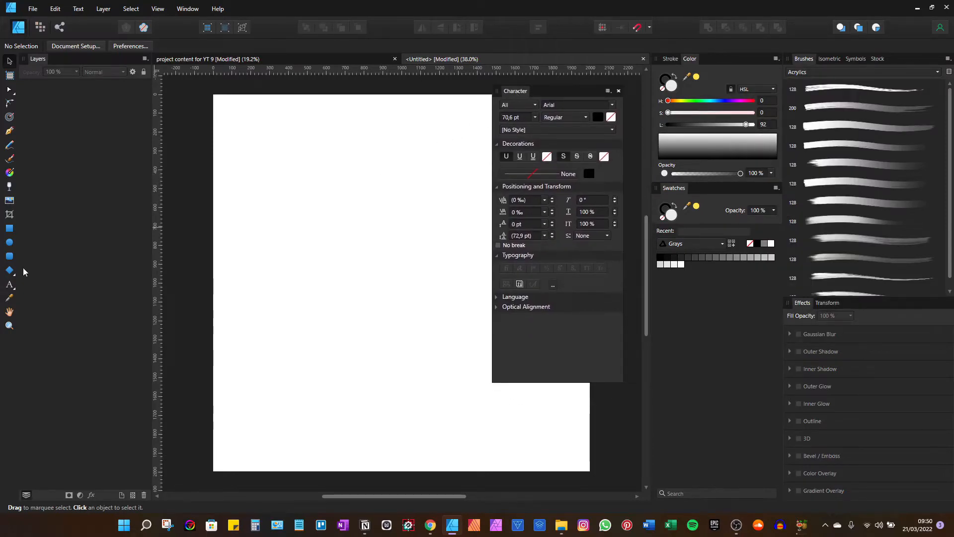
{"action": "left_click", "coordinate": [10, 284]}
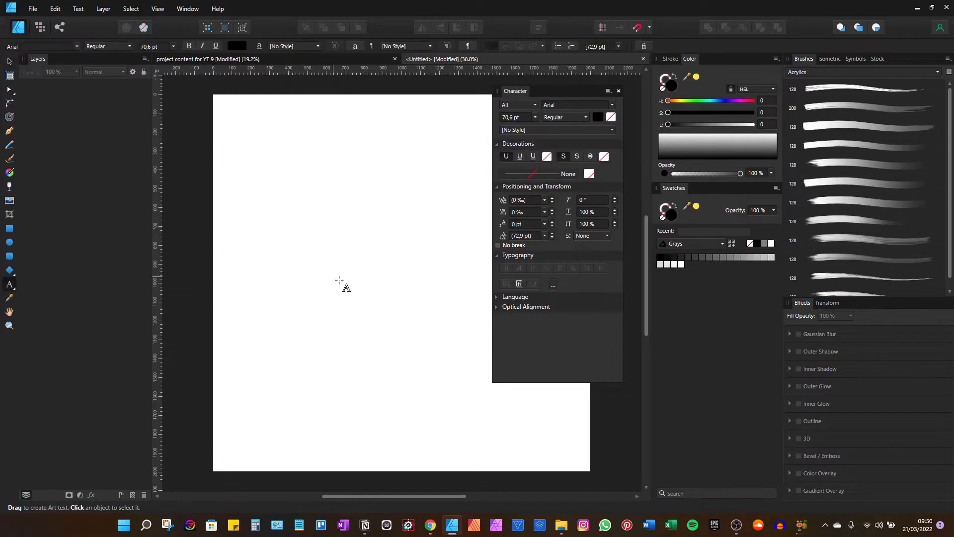
{"action": "left_click_drag", "start_coordinate": [333, 277], "coordinate": [381, 304]}
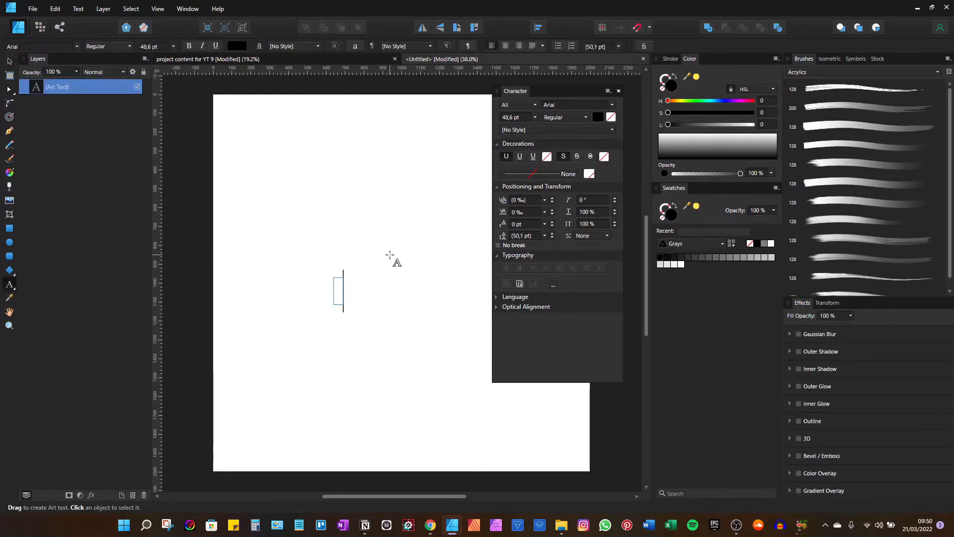
{"action": "type", "text": "text"}
{"action": "left_click", "coordinate": [9, 60]}
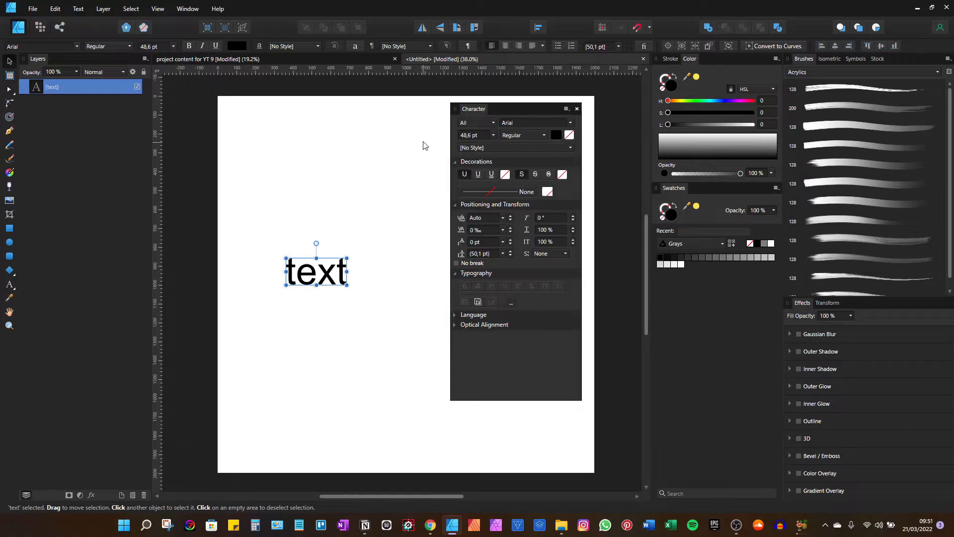
Mark the fonts Aqum and Bebas Neue as favourites in the complete font list.
{"action": "left_click", "coordinate": [470, 121]}
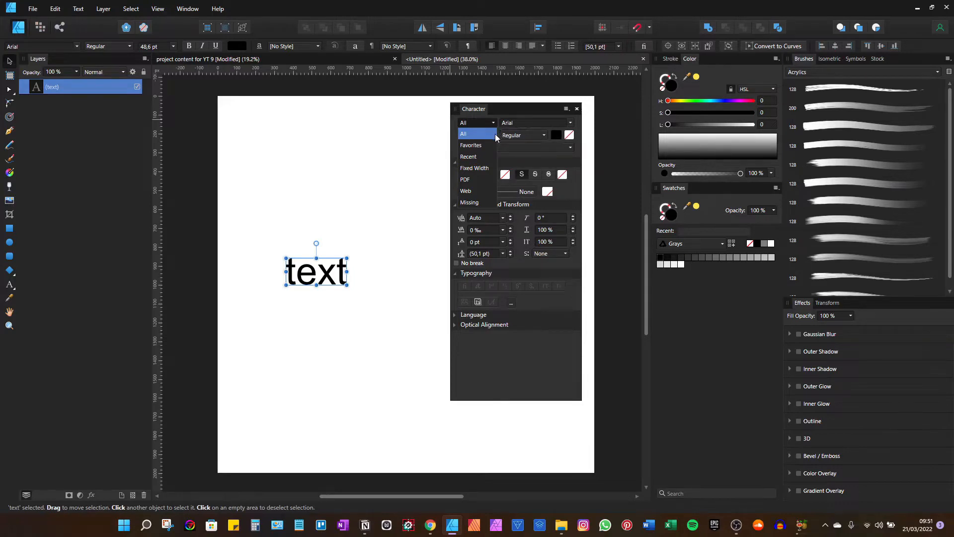
{"action": "left_click", "coordinate": [539, 115]}
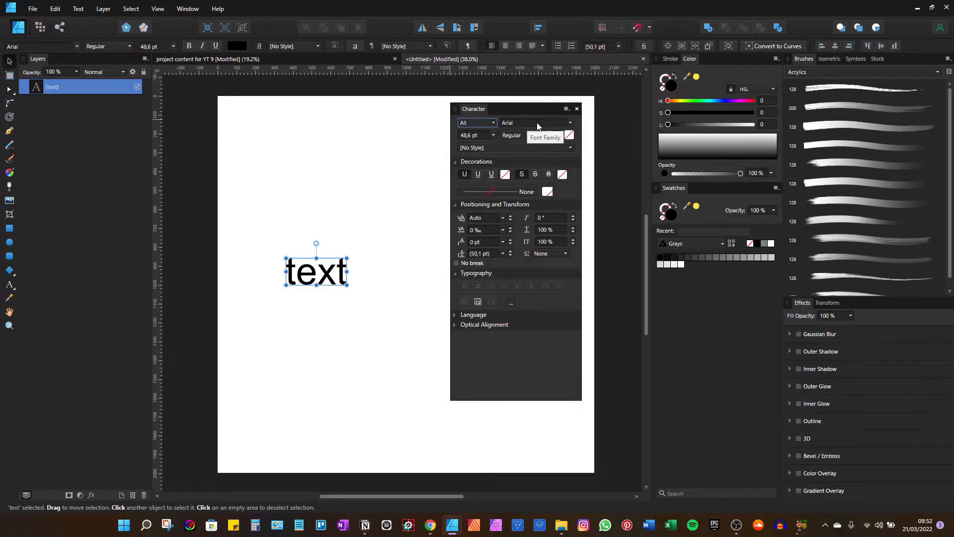
{"action": "left_click", "coordinate": [571, 123]}
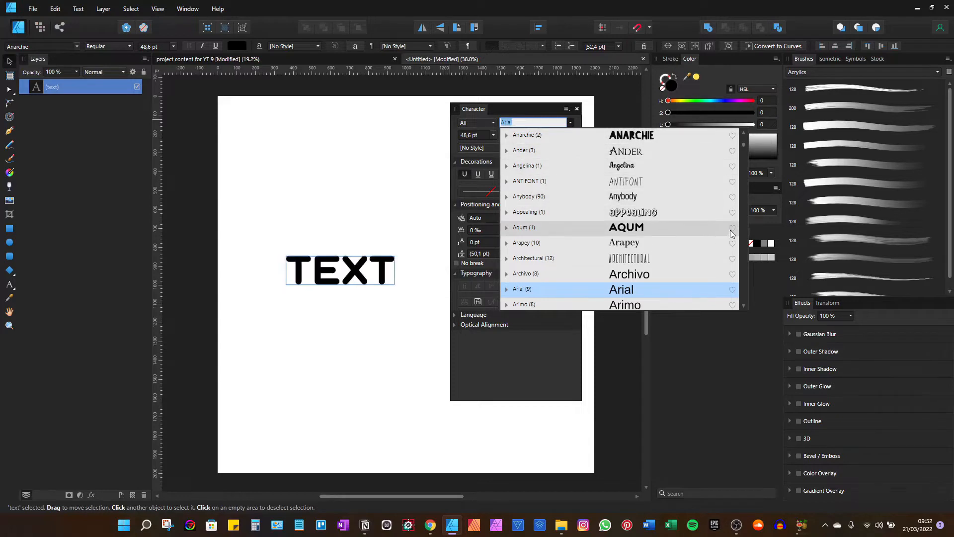
{"action": "scroll", "coordinate": [689, 245], "scroll_direction": "down", "scroll_amount": 5}
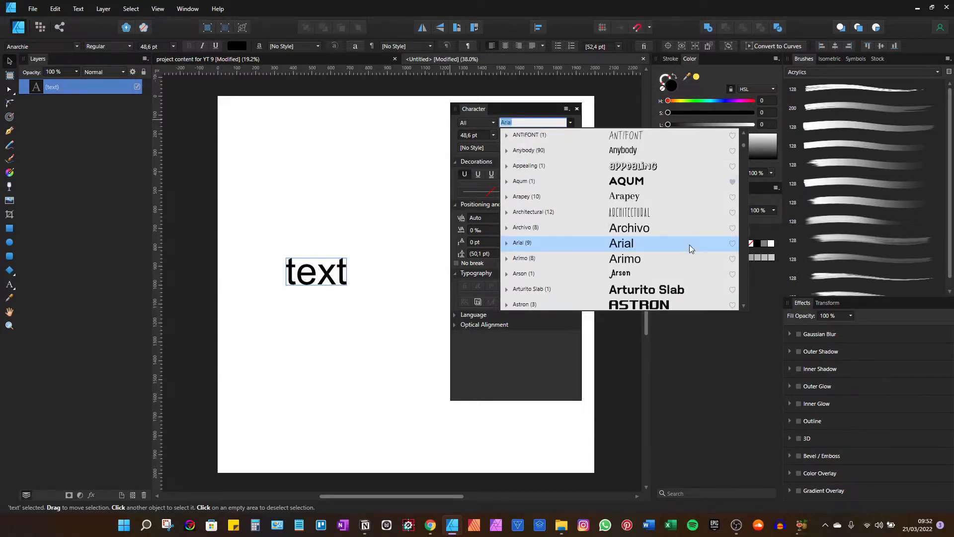
{"action": "scroll", "coordinate": [685, 244], "scroll_direction": "down", "scroll_amount": 1}
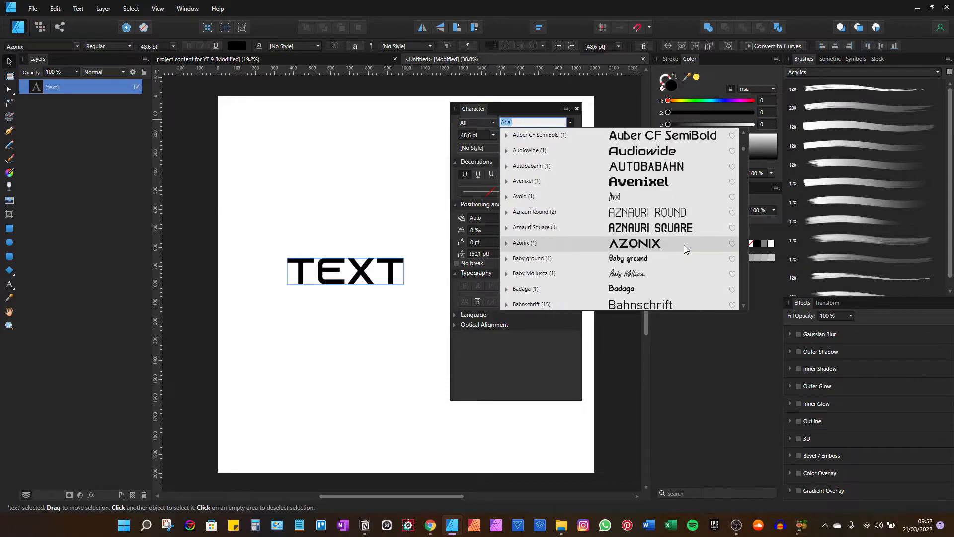
{"action": "scroll", "coordinate": [684, 245], "scroll_direction": "down", "scroll_amount": 4}
{"action": "scroll", "coordinate": [684, 245], "scroll_direction": "down", "scroll_amount": 2}
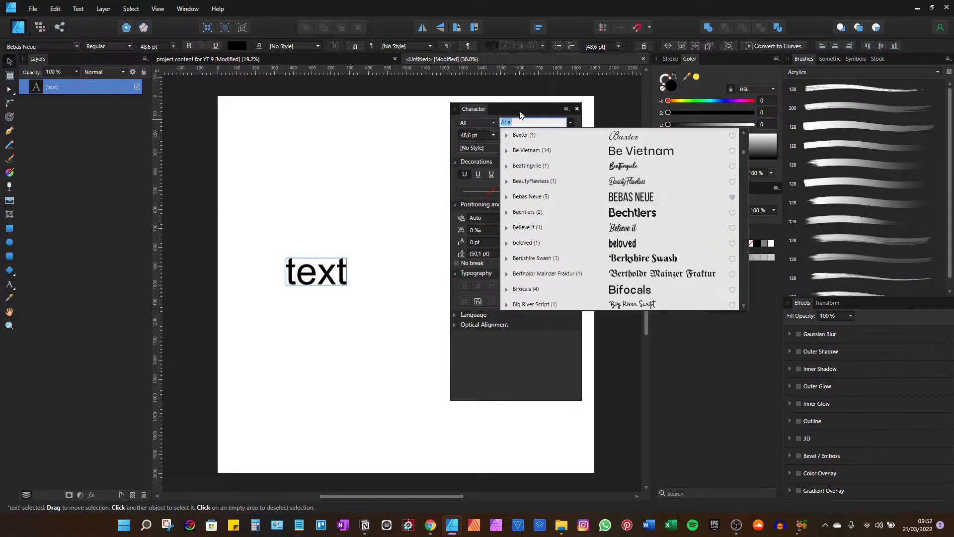
{"action": "left_click", "coordinate": [505, 118]}
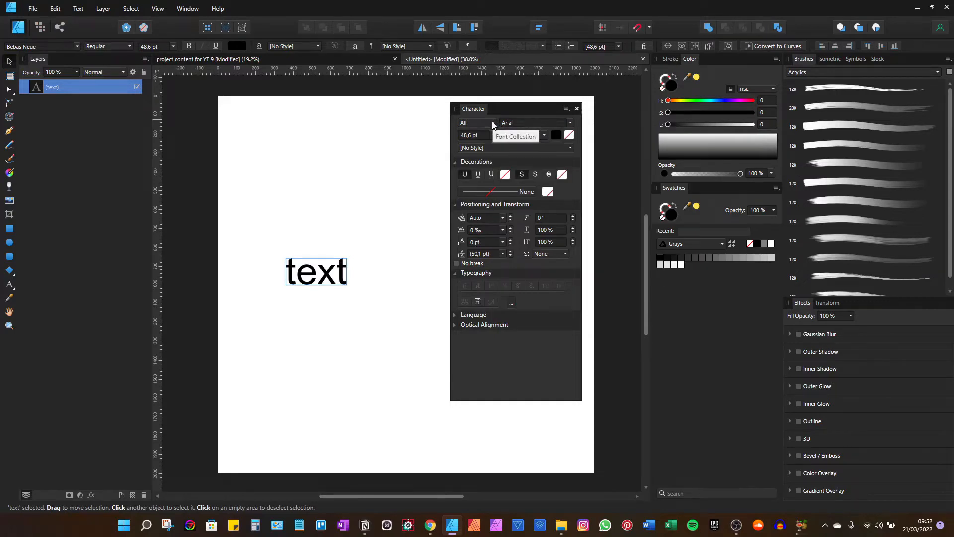
Filter the font list by the Favorites and Recent collections to see which fonts each contains.
{"action": "left_click", "coordinate": [494, 123]}
{"action": "left_click", "coordinate": [475, 145]}
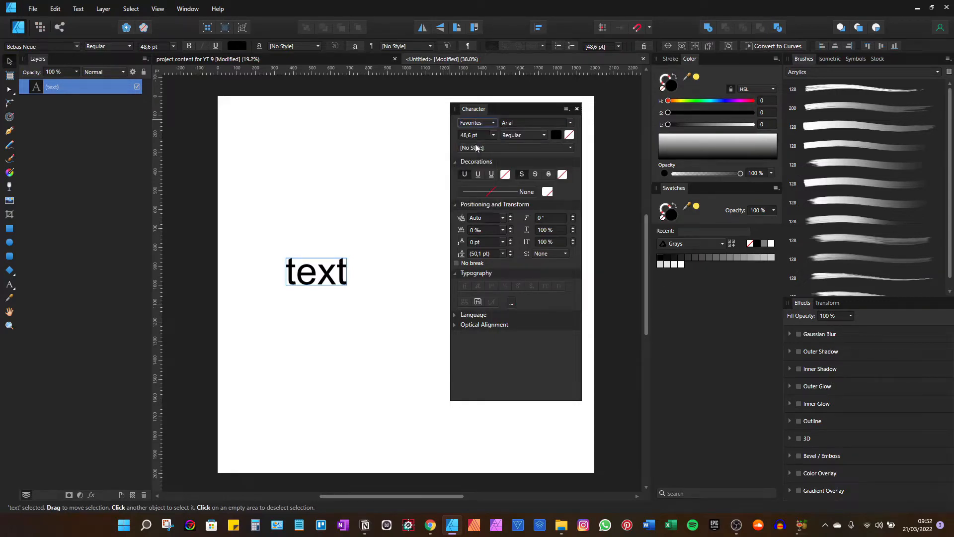
{"action": "left_click", "coordinate": [570, 122]}
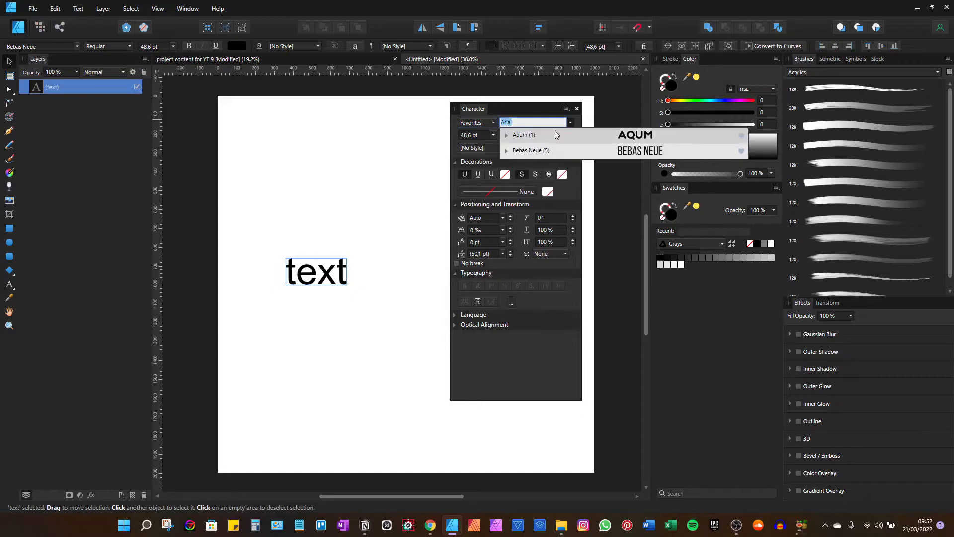
{"action": "left_click", "coordinate": [476, 123]}
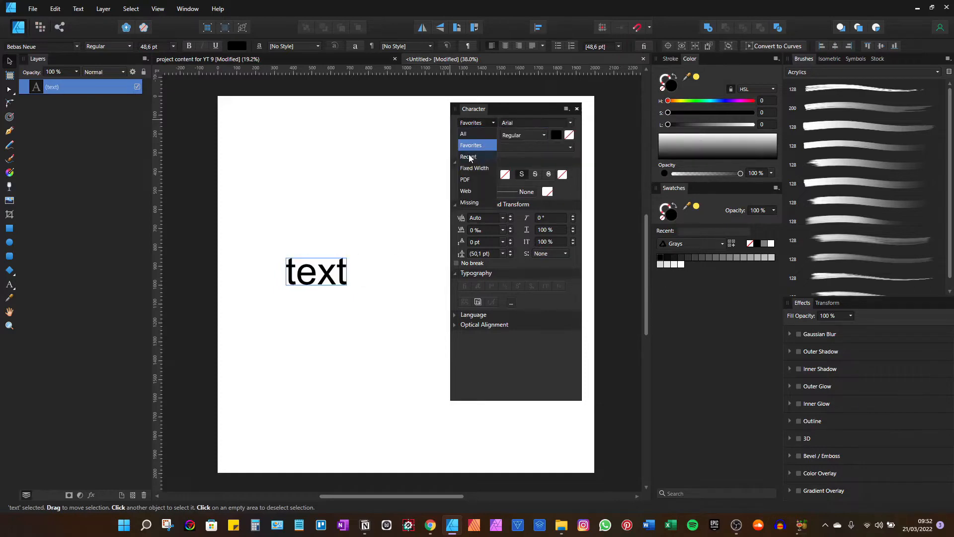
{"action": "left_click", "coordinate": [469, 156]}
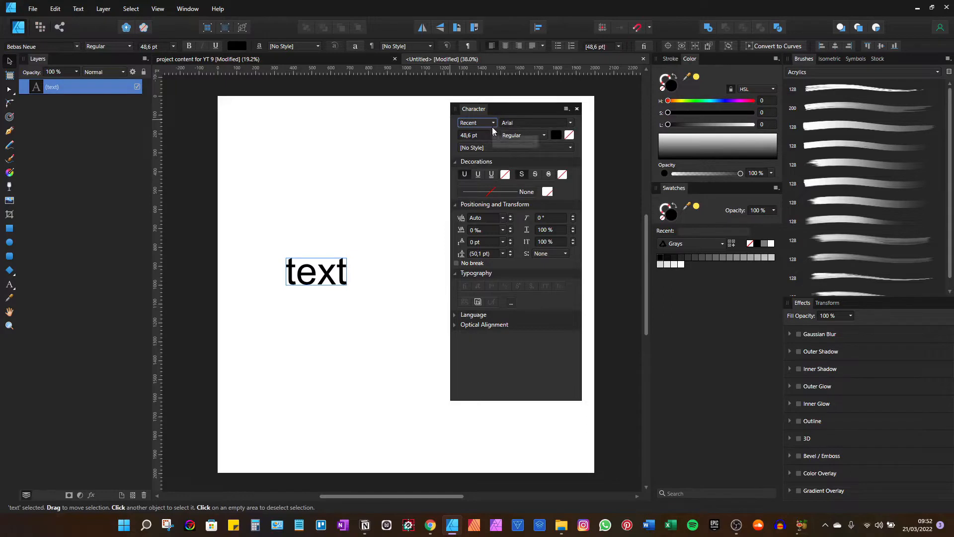
{"action": "left_click", "coordinate": [571, 124]}
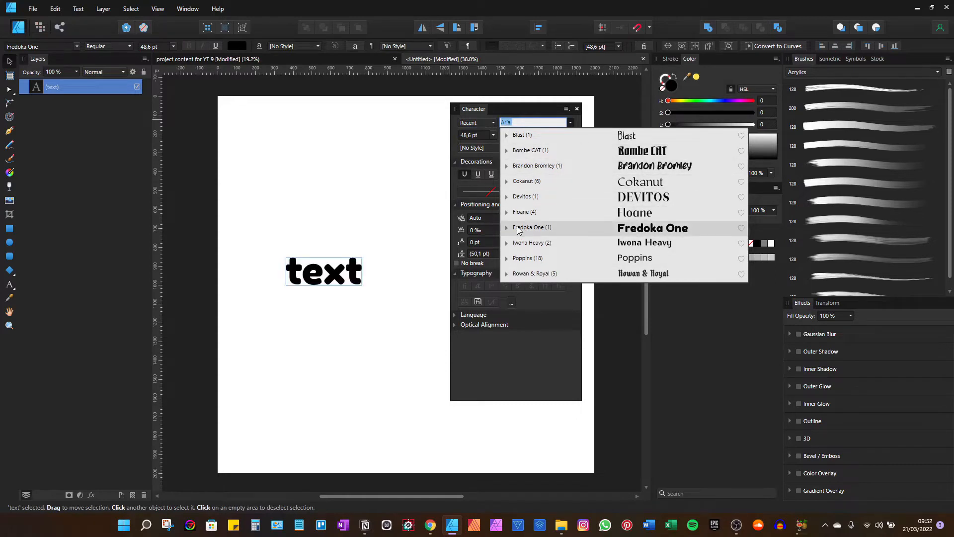
{"action": "left_click", "coordinate": [484, 120]}
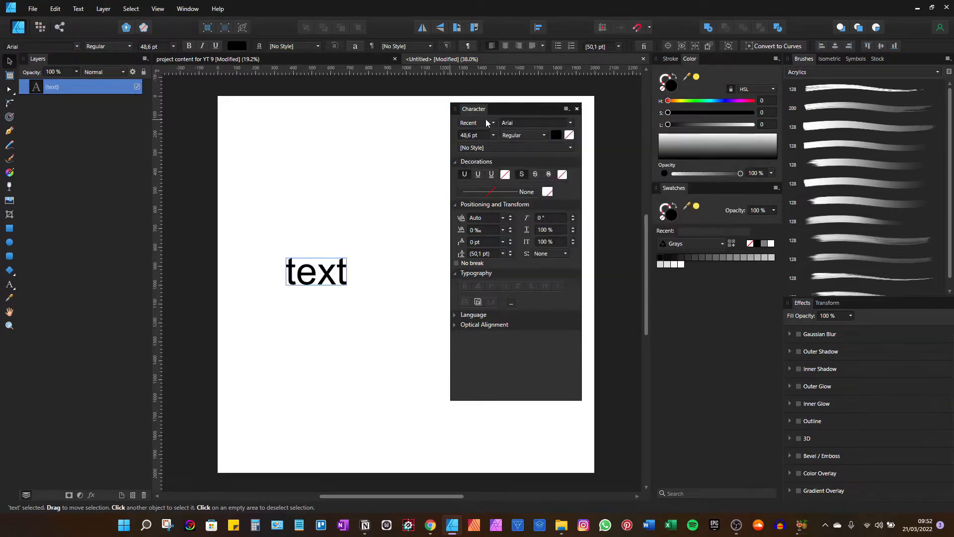
Switch the font collection to Fixed Width and look through its fonts.
{"action": "left_click", "coordinate": [484, 122]}
{"action": "left_click", "coordinate": [473, 168]}
{"action": "left_click", "coordinate": [571, 122]}
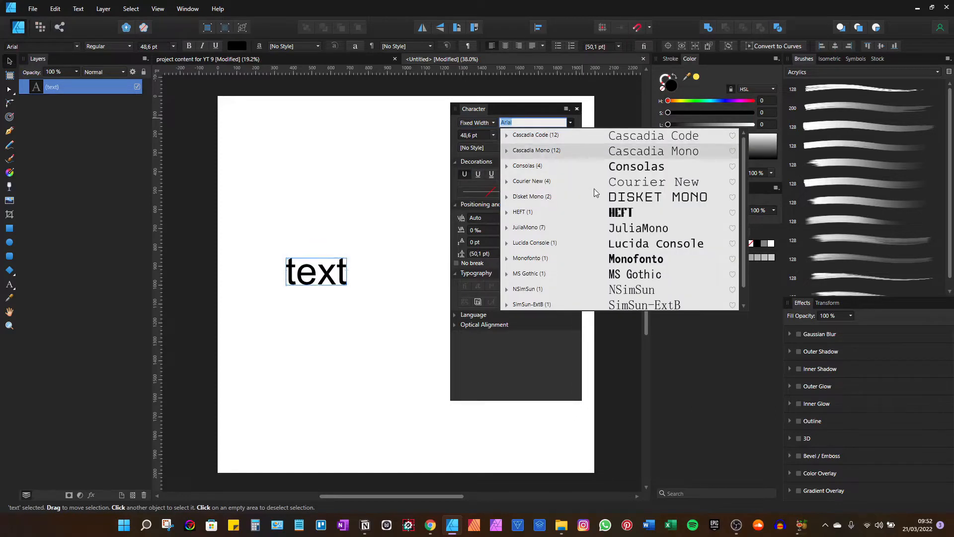
{"action": "scroll", "coordinate": [594, 189], "scroll_direction": "down", "scroll_amount": 1}
{"action": "scroll", "coordinate": [594, 189], "scroll_direction": "up", "scroll_amount": 1}
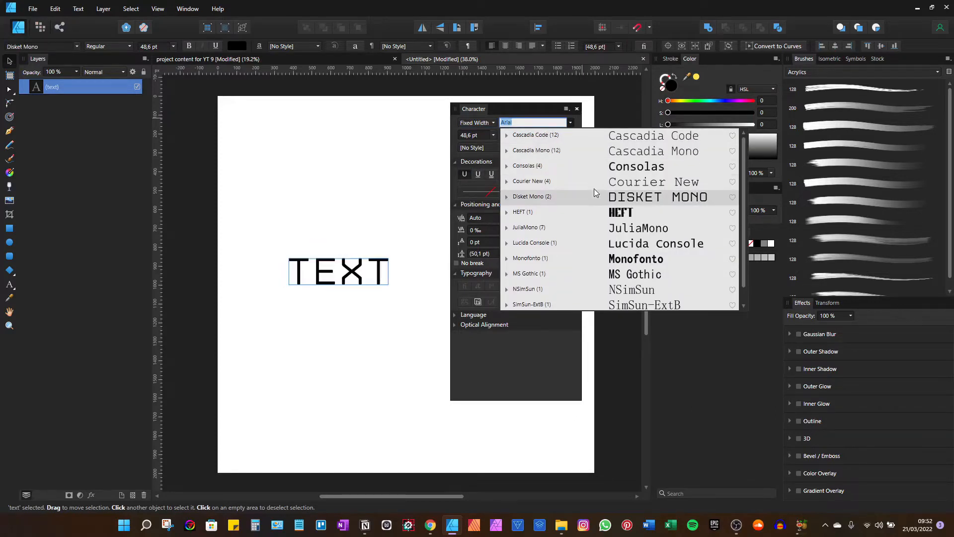
{"action": "left_click", "coordinate": [530, 117]}
View the fonts in the PDF and Web font collections.
{"action": "left_click", "coordinate": [493, 123]}
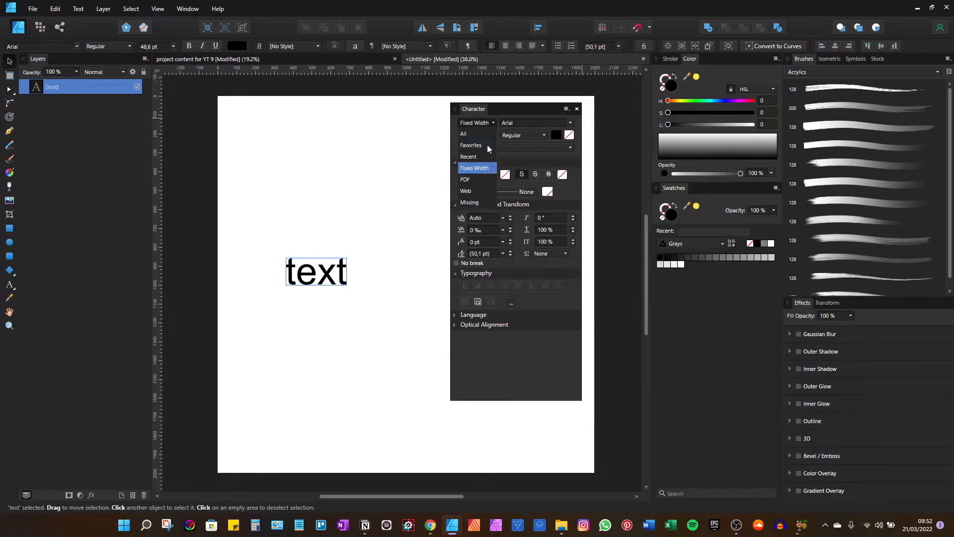
{"action": "left_click", "coordinate": [474, 181]}
{"action": "left_click", "coordinate": [572, 121]}
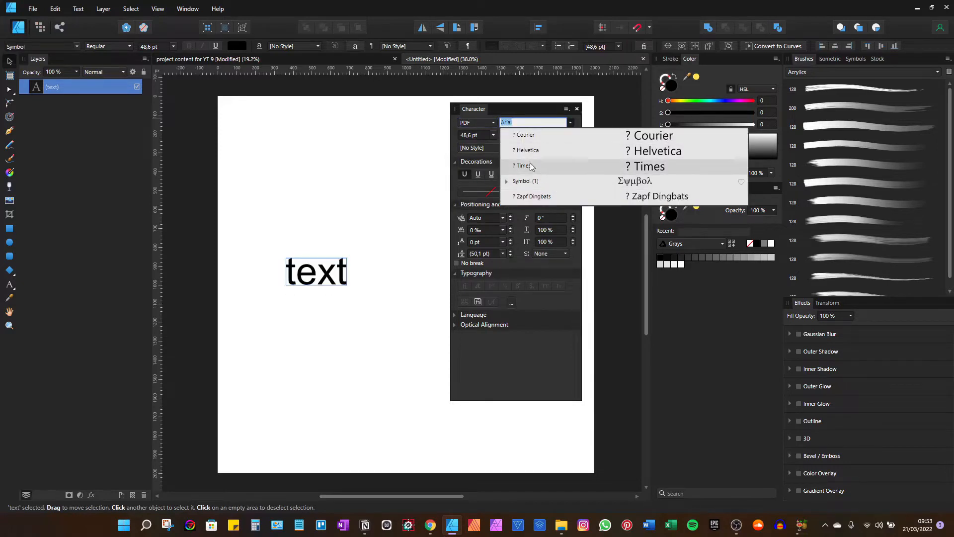
{"action": "left_click", "coordinate": [487, 122]}
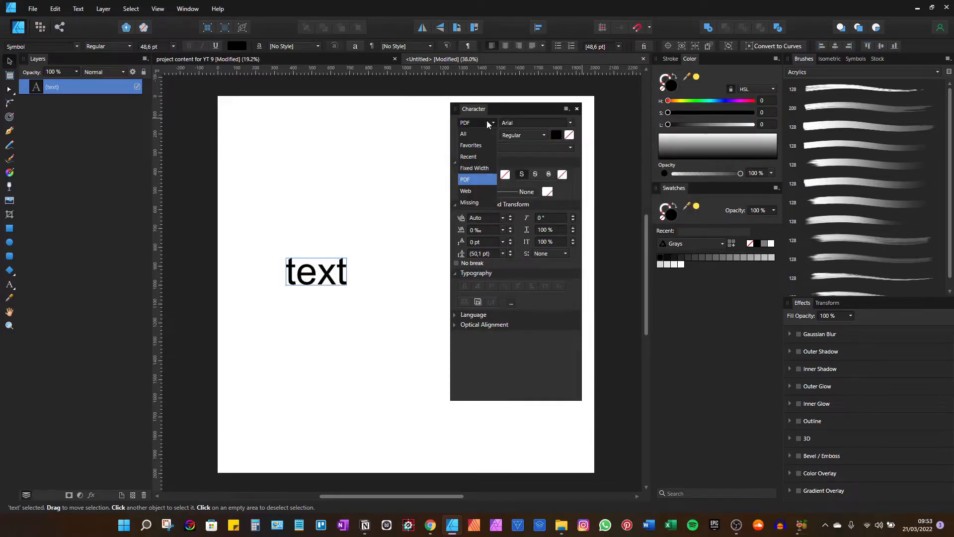
{"action": "left_click", "coordinate": [472, 191]}
{"action": "left_click", "coordinate": [567, 124]}
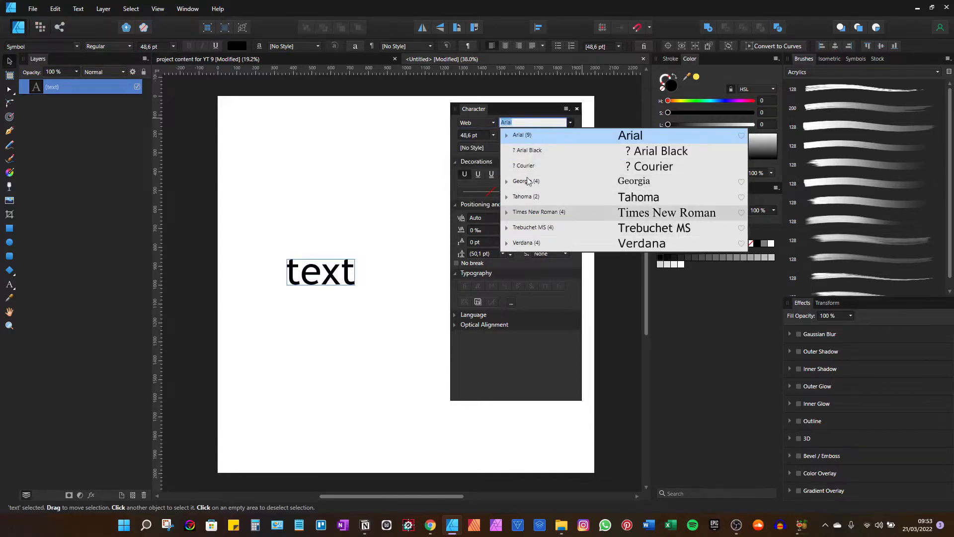
Check the Missing font collection, and return the font list to the All collection.
{"action": "left_click", "coordinate": [476, 124]}
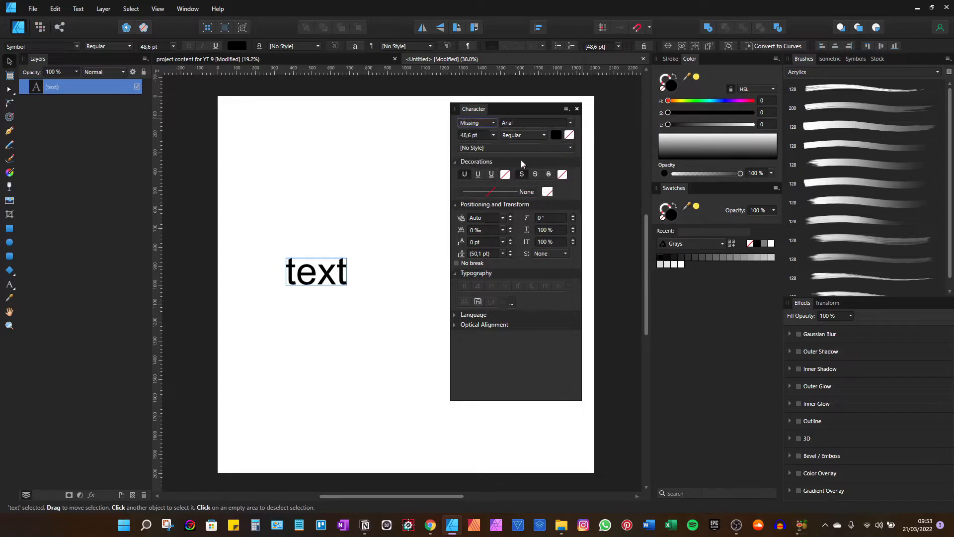
{"action": "left_click", "coordinate": [571, 122]}
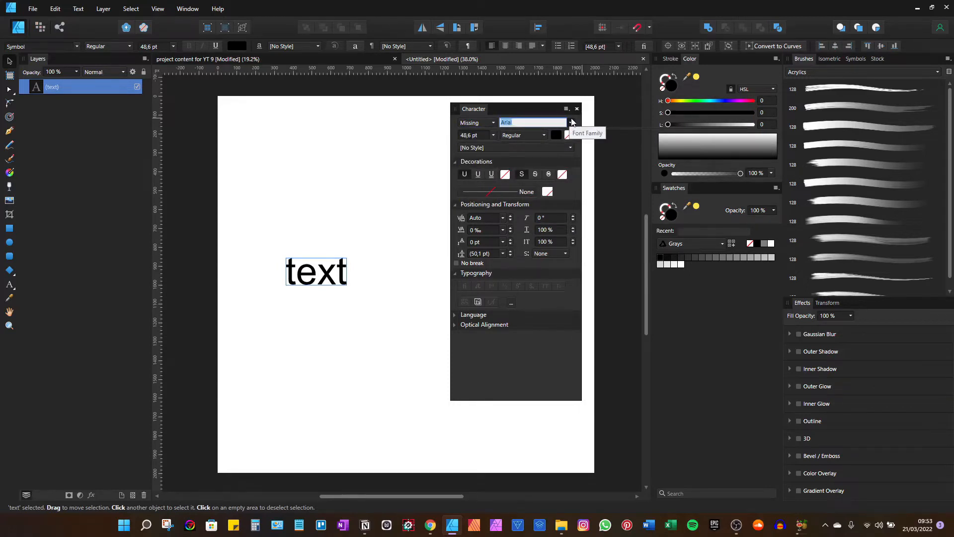
{"action": "left_click", "coordinate": [476, 123]}
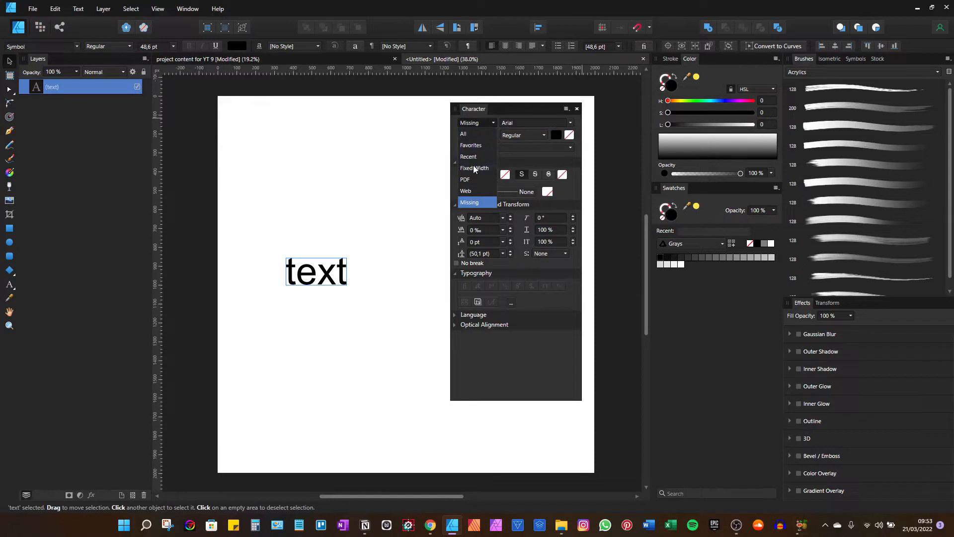
{"action": "left_click", "coordinate": [480, 134]}
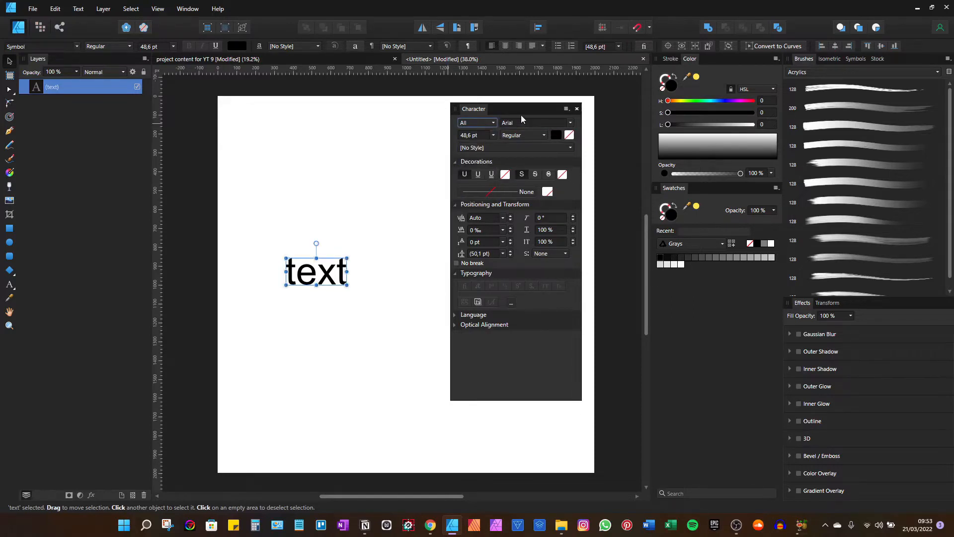
{"action": "left_click", "coordinate": [569, 126]}
{"action": "left_click", "coordinate": [569, 125]}
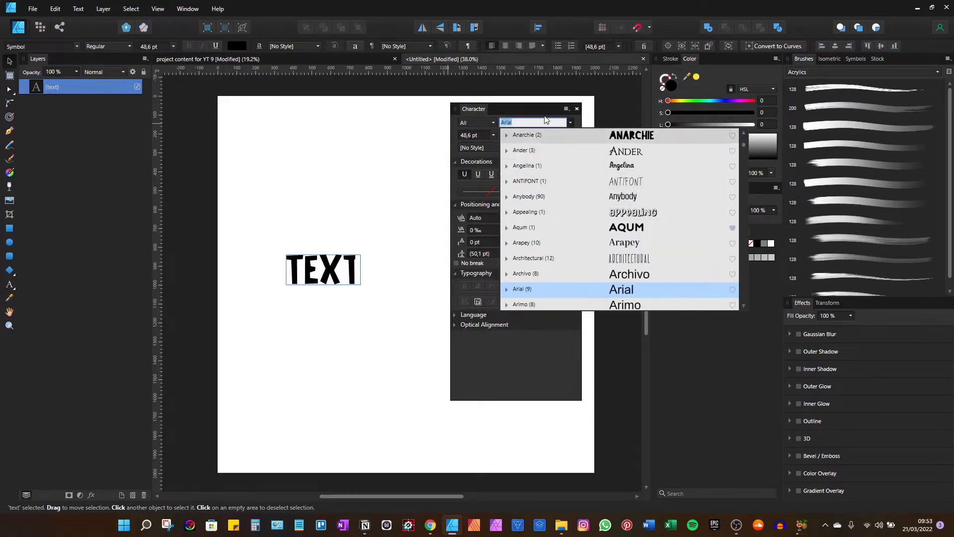
Try font sizes of 48 pt and 50 pt on the text, and settle on the 64 pt preset.
{"action": "left_click", "coordinate": [468, 135]}
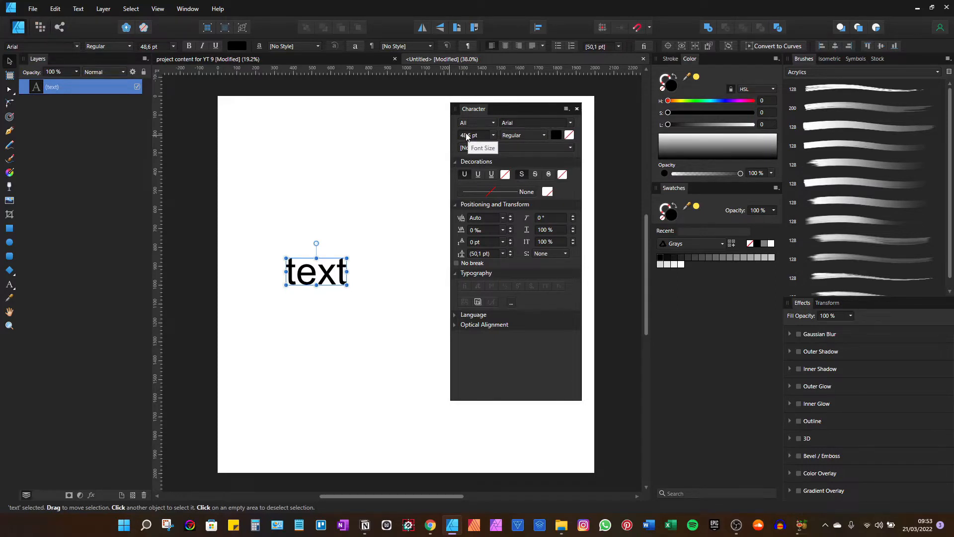
{"action": "type", "text": "48"}
{"action": "key", "text": "Return"}
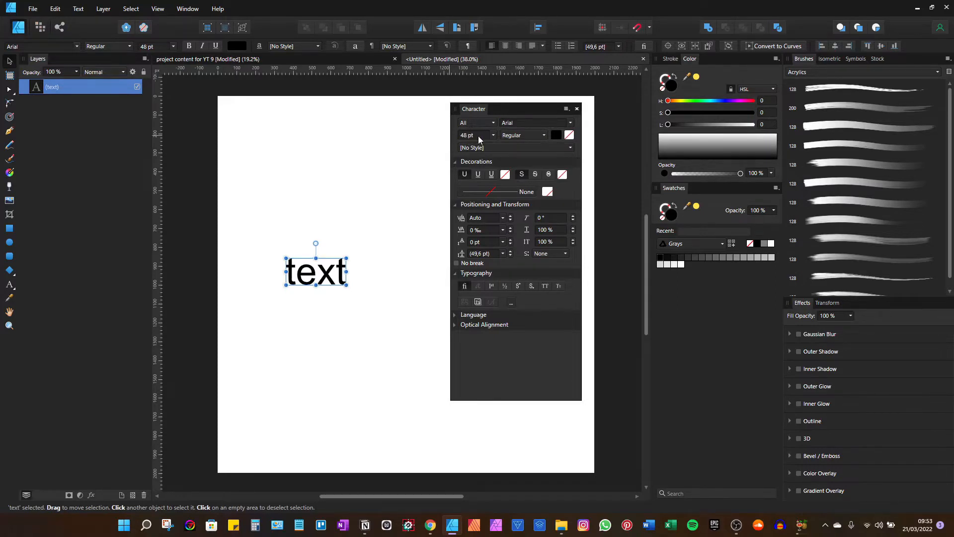
{"action": "left_click", "coordinate": [466, 137]}
{"action": "type", "text": "50"}
{"action": "key", "text": "Return"}
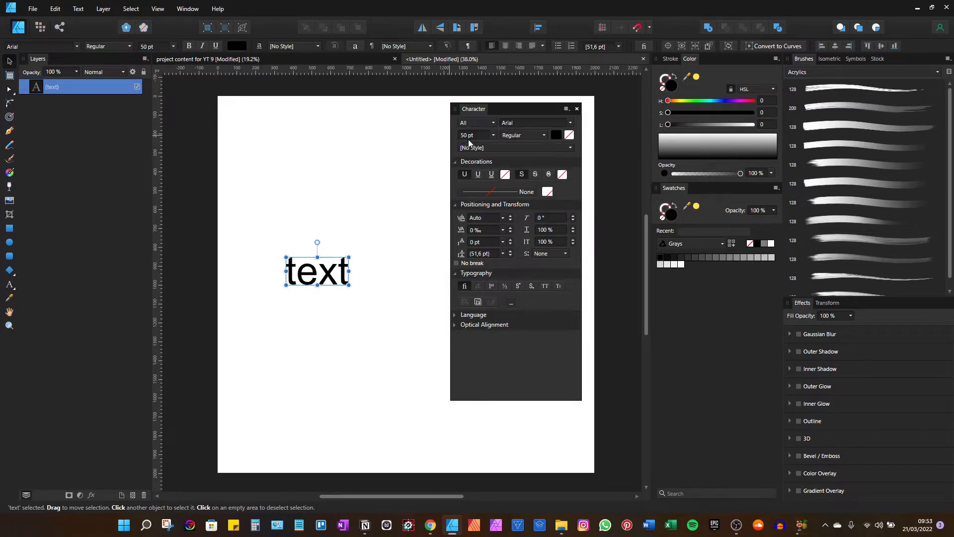
{"action": "left_click", "coordinate": [494, 136]}
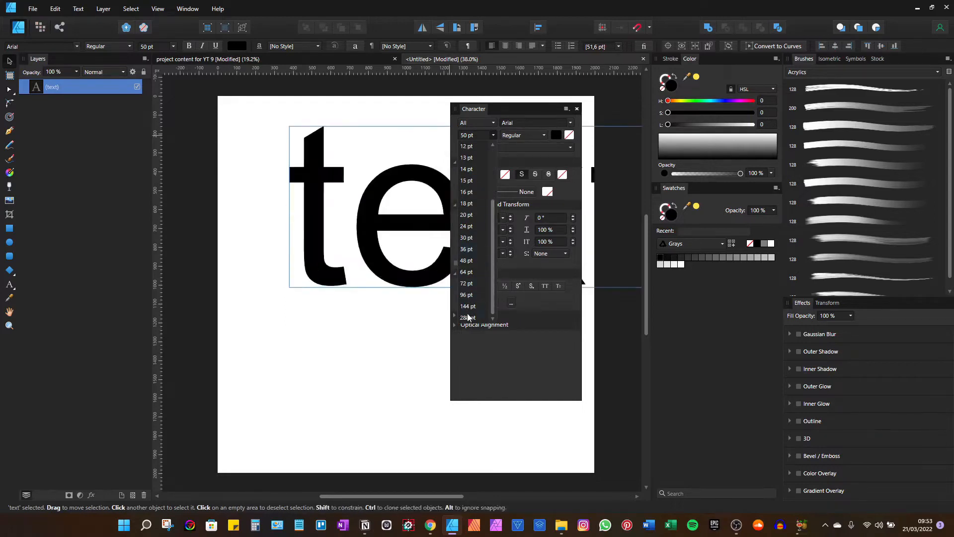
{"action": "left_click", "coordinate": [469, 306]}
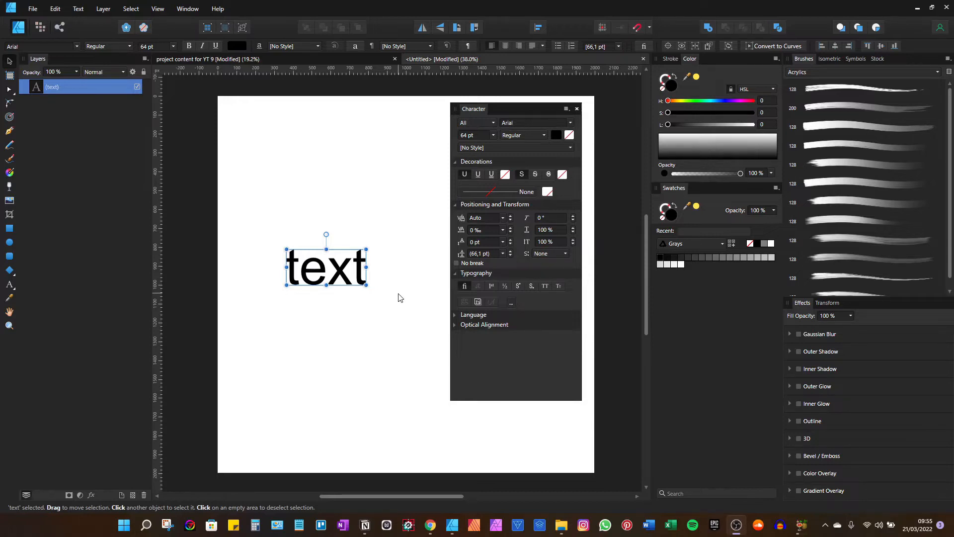
Preview Arial's font styles on the text, and expand the Aqum and Anybody families in the font list to preview their styles.
{"action": "left_click", "coordinate": [519, 141]}
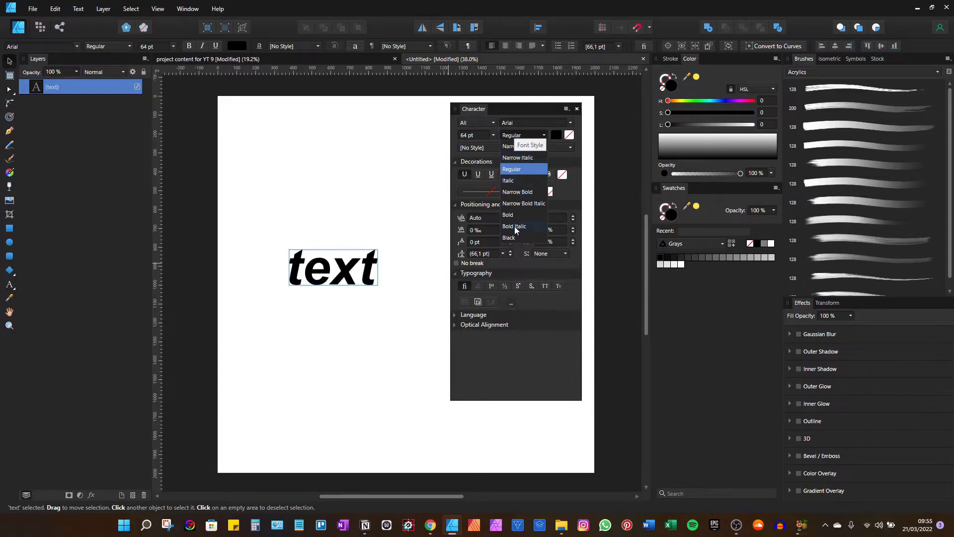
{"action": "left_click", "coordinate": [538, 137]}
{"action": "left_click", "coordinate": [570, 124]}
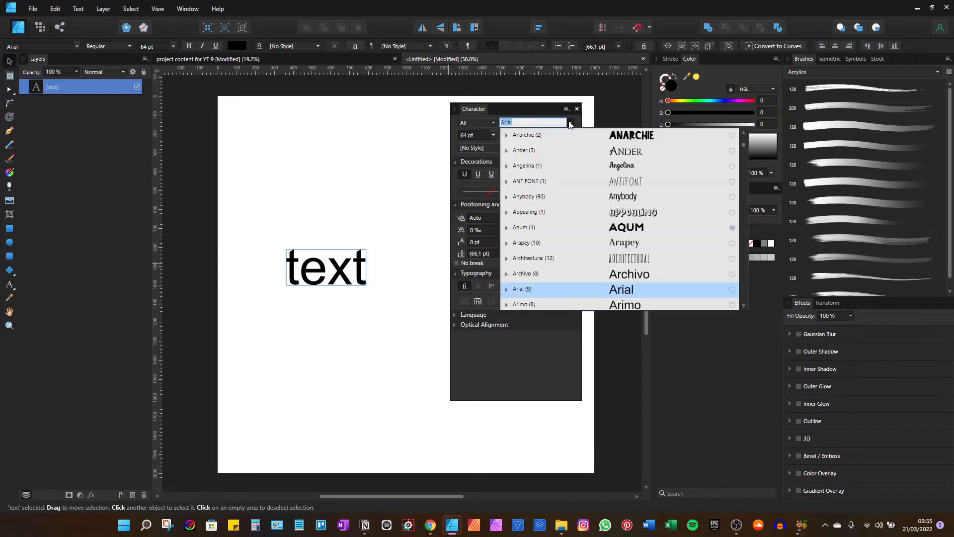
{"action": "left_click", "coordinate": [506, 227]}
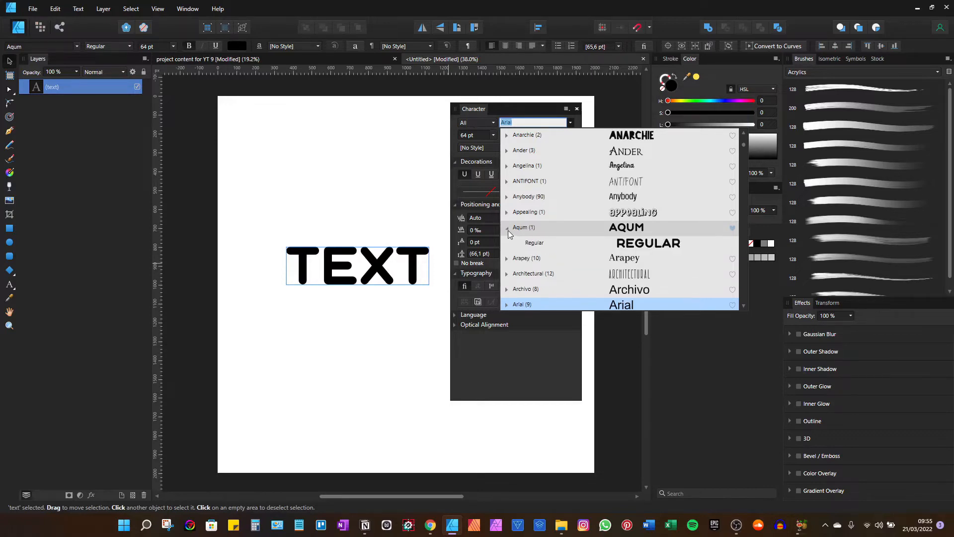
{"action": "left_click", "coordinate": [507, 228]}
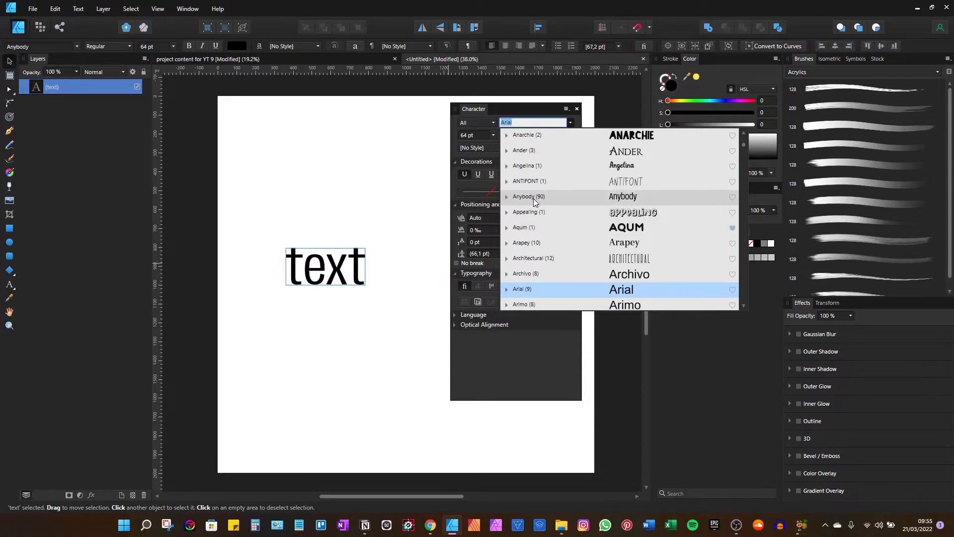
{"action": "left_click", "coordinate": [507, 197]}
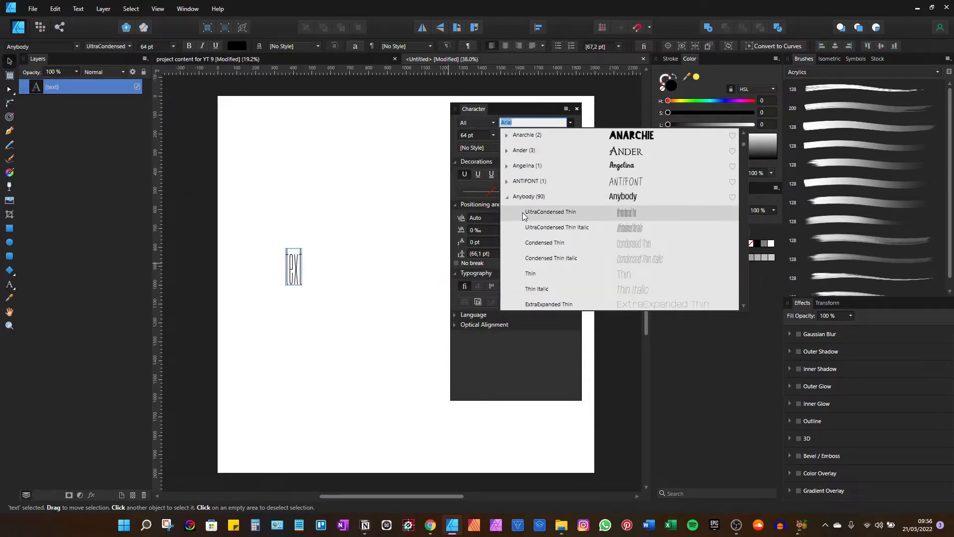
{"action": "scroll", "coordinate": [532, 233], "scroll_direction": "down", "scroll_amount": 3}
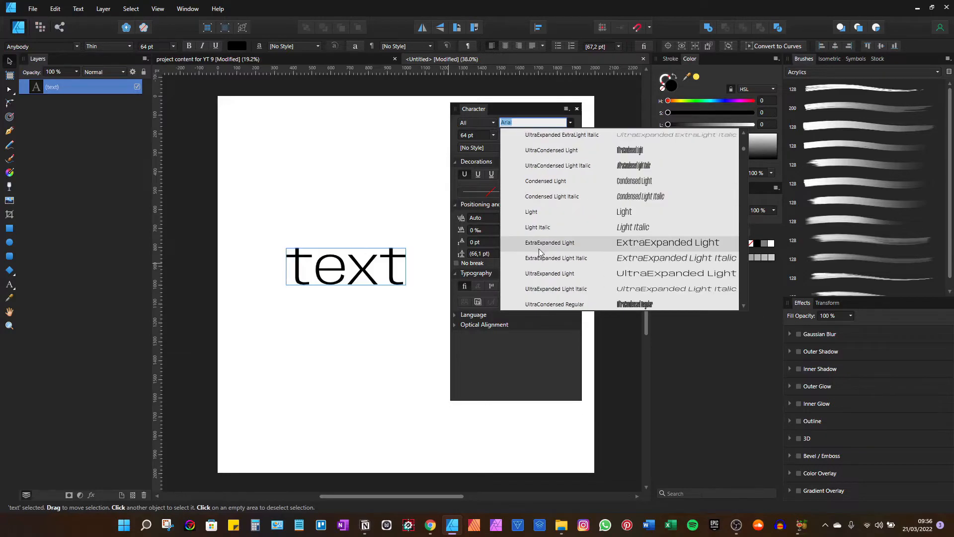
{"action": "scroll", "coordinate": [577, 243], "scroll_direction": "up", "scroll_amount": 5}
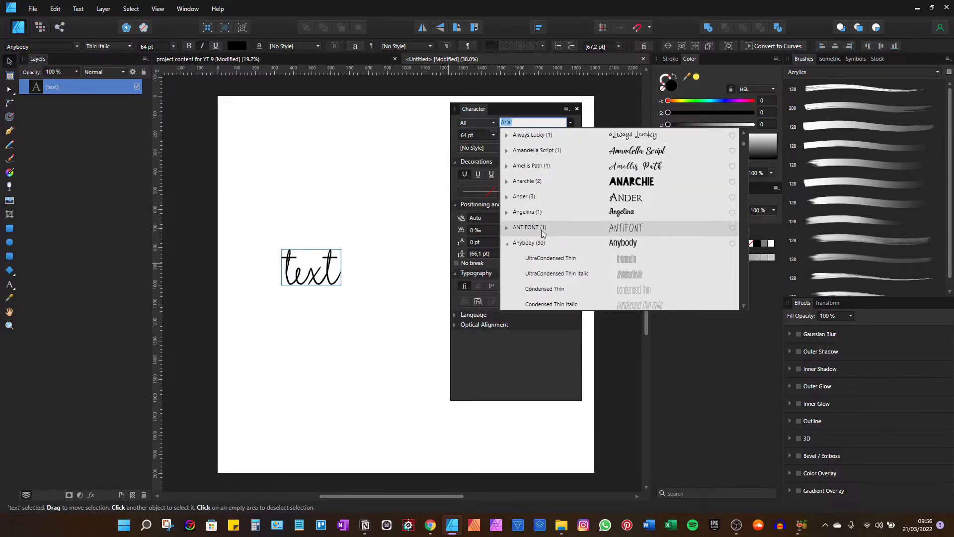
{"action": "left_click", "coordinate": [508, 245]}
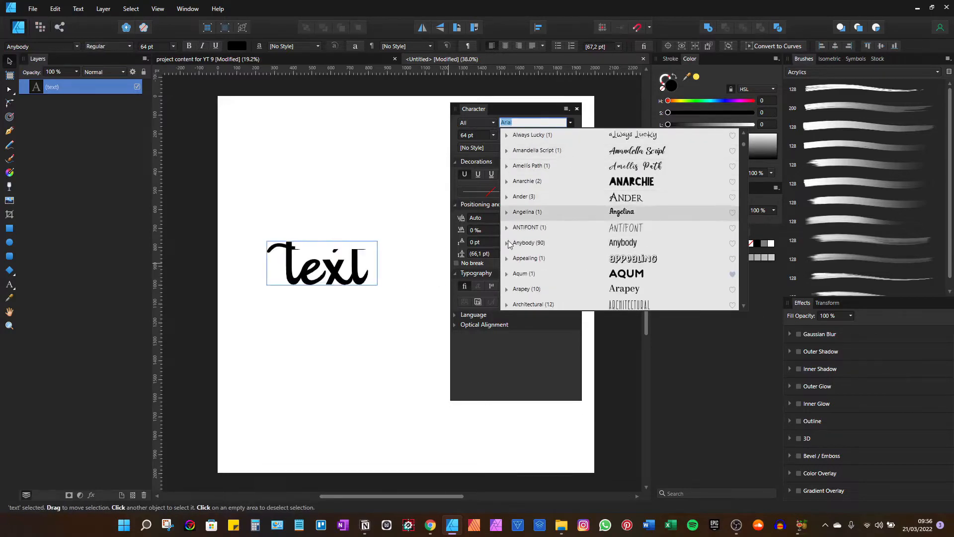
{"action": "key", "text": "Escape"}
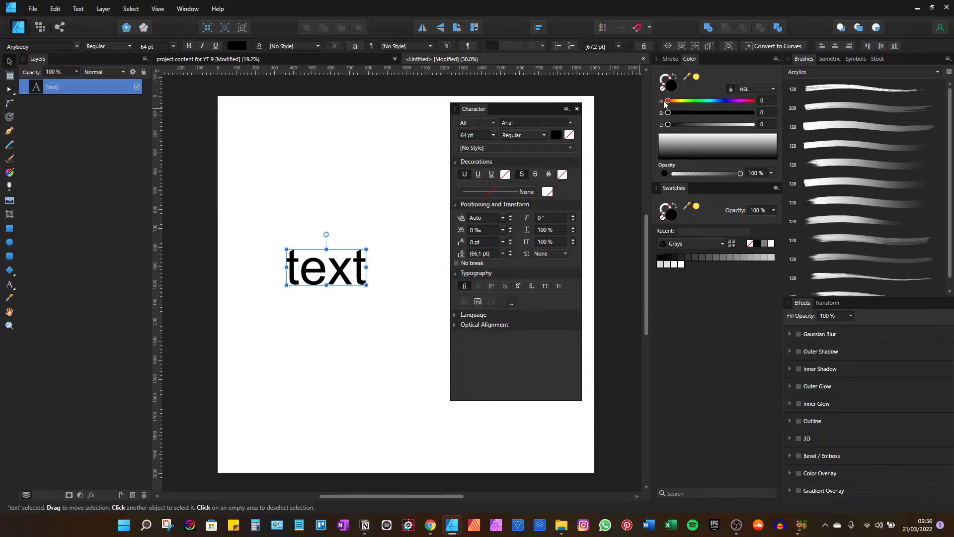
Try a background colour from the Grays palette, and set the text colour to purple with H 299, S 71, L 27.
{"action": "left_click", "coordinate": [570, 136]}
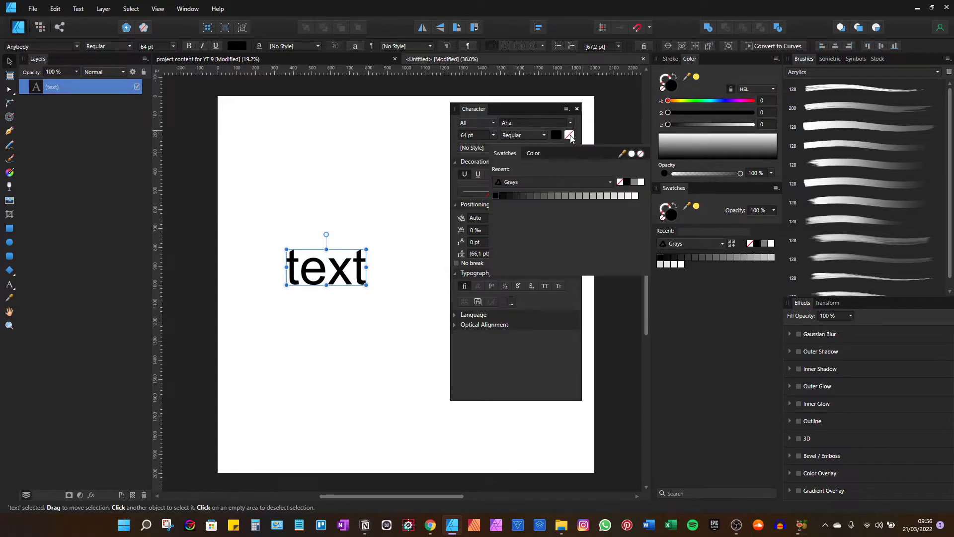
{"action": "left_click", "coordinate": [563, 196]}
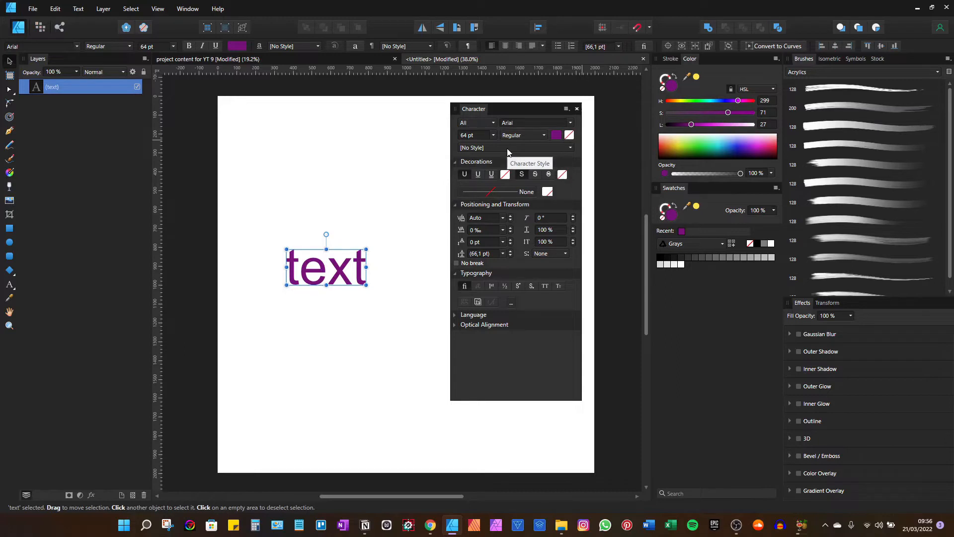
Preview the Emphasis, Strong and Strong Emphasis character styles on the text, keeping it at No Style.
{"action": "left_click", "coordinate": [508, 152]}
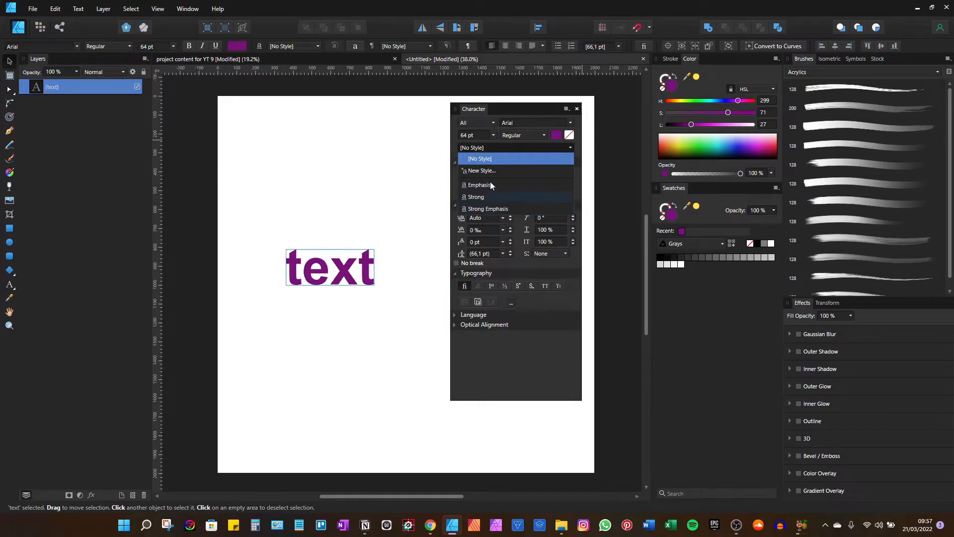
{"action": "left_click", "coordinate": [489, 161]}
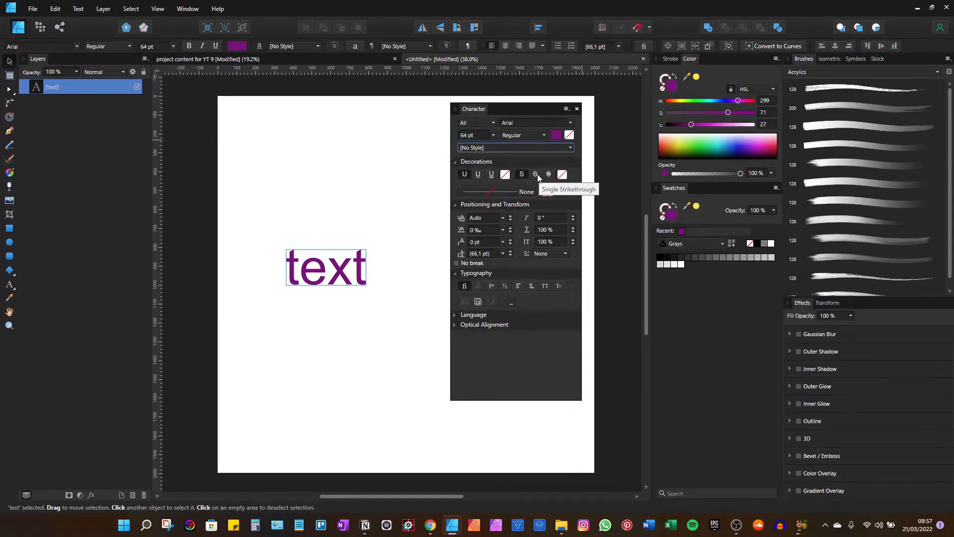
Try a single underline, switch to a double underline, and colour it light purple with H 299, S 24, L 60, based on the sampled text colour.
{"action": "left_click", "coordinate": [477, 174]}
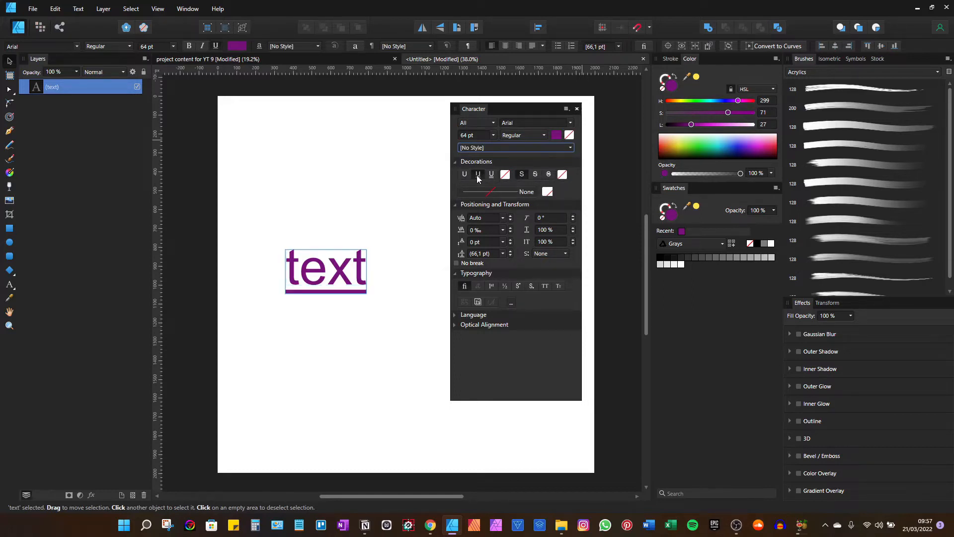
{"action": "left_click", "coordinate": [491, 176]}
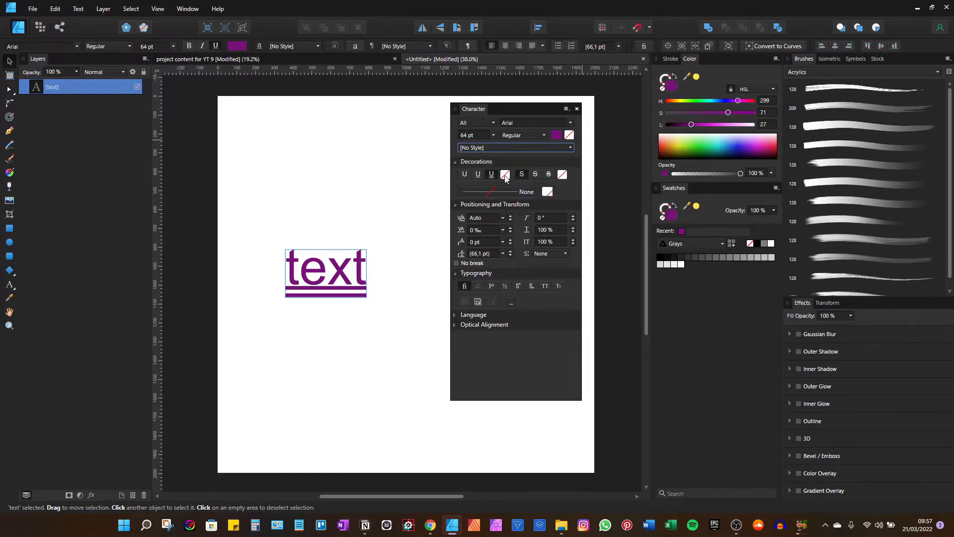
{"action": "left_click", "coordinate": [505, 175]}
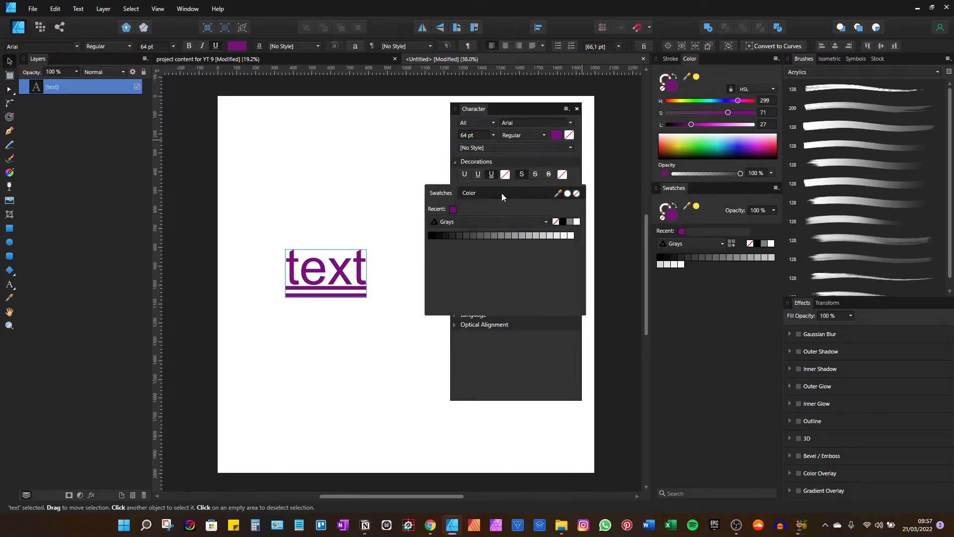
{"action": "left_click", "coordinate": [466, 193]}
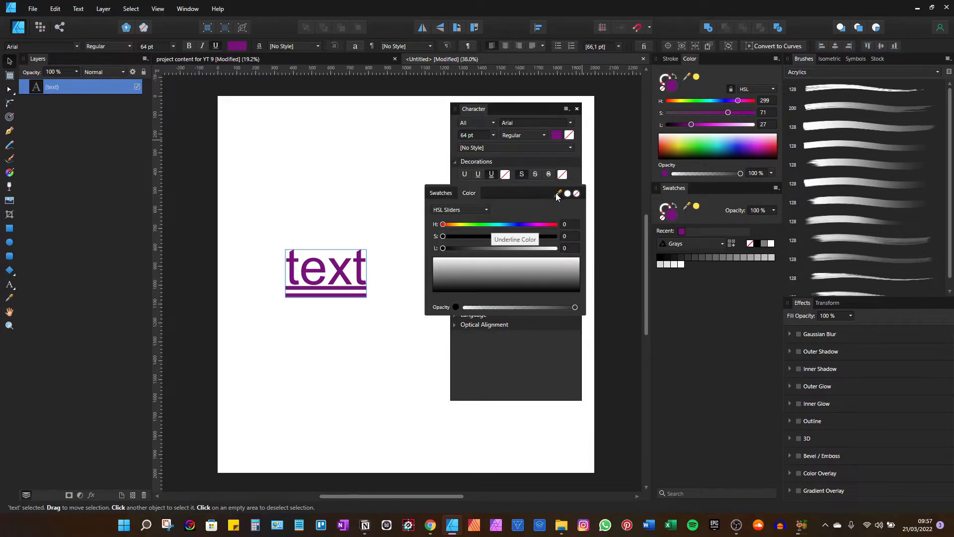
{"action": "left_click_drag", "start_coordinate": [558, 194], "coordinate": [556, 134]}
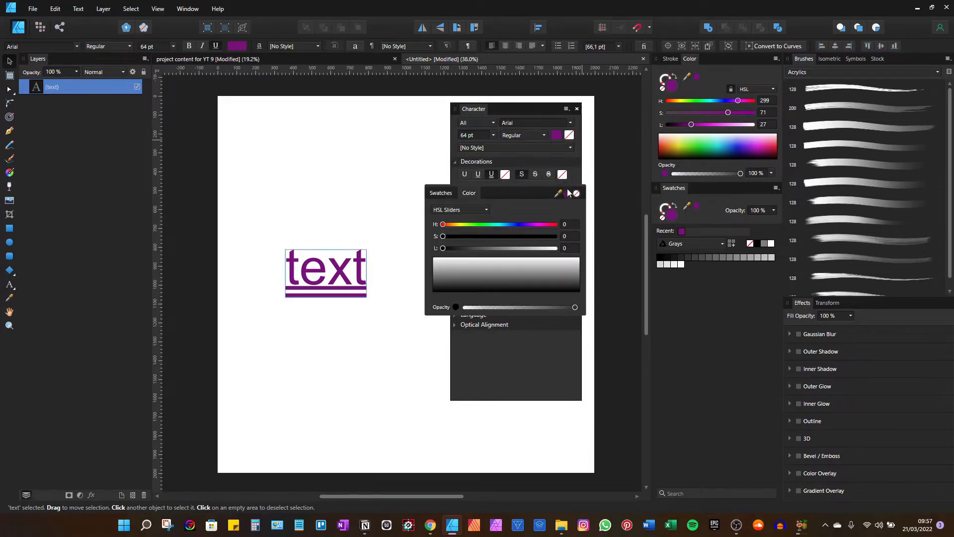
{"action": "mouse_move", "coordinate": [473, 249]}
{"action": "left_mouse_down"}
{"action": "mouse_move", "coordinate": [511, 241]}
{"action": "mouse_move", "coordinate": [470, 236]}
{"action": "mouse_move", "coordinate": [479, 237]}
{"action": "left_mouse_up"}
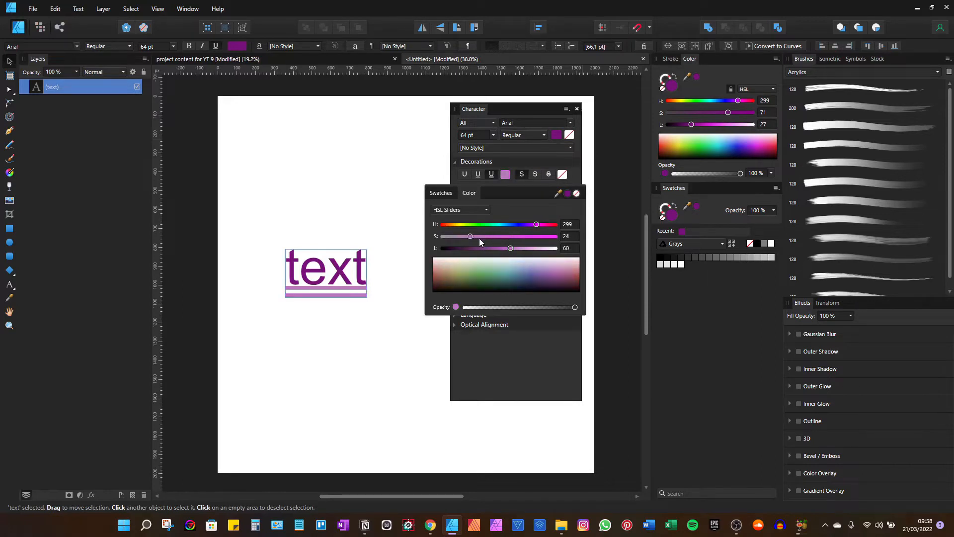
{"action": "left_click", "coordinate": [510, 160]}
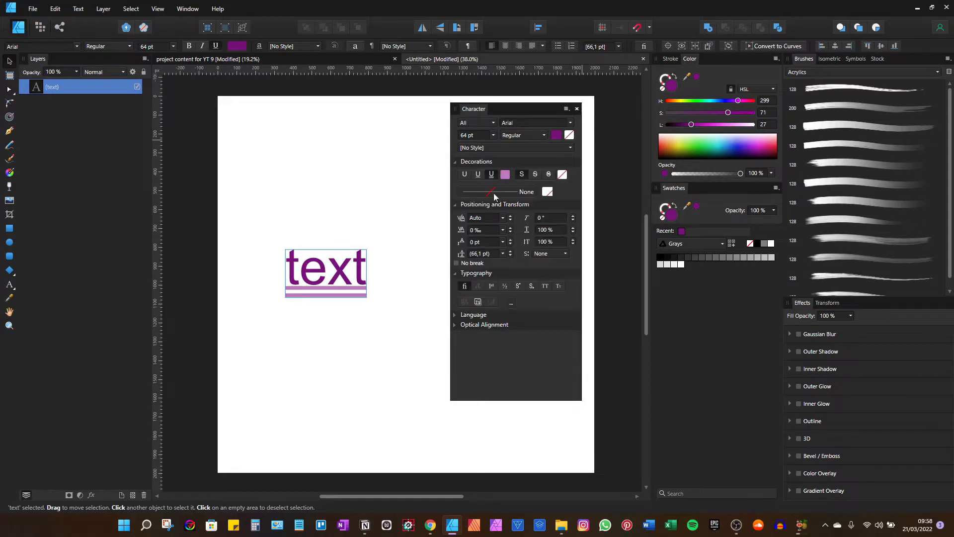
Try a single strikethrough, switch to a double strikethrough, and colour it with the light purple sampled from the underline.
{"action": "left_click", "coordinate": [533, 175]}
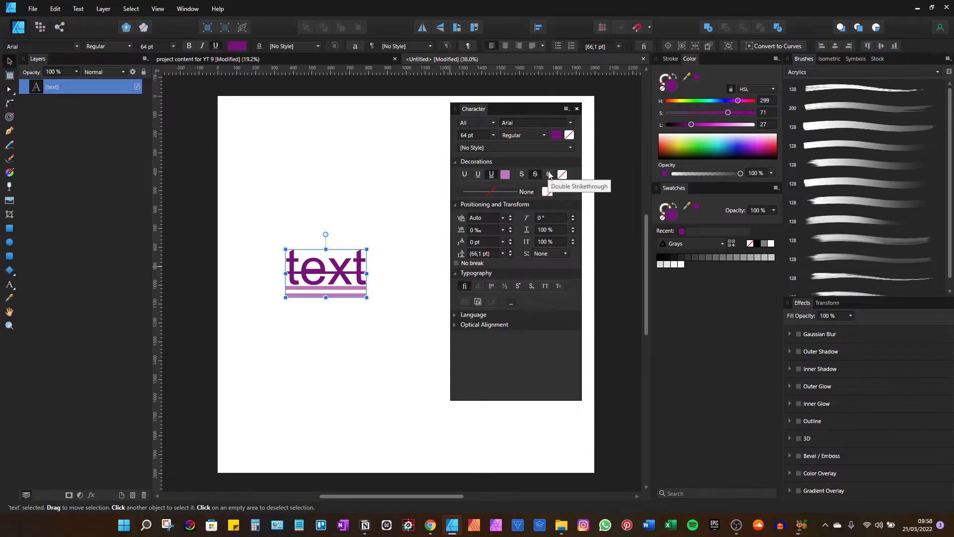
{"action": "left_click", "coordinate": [549, 174]}
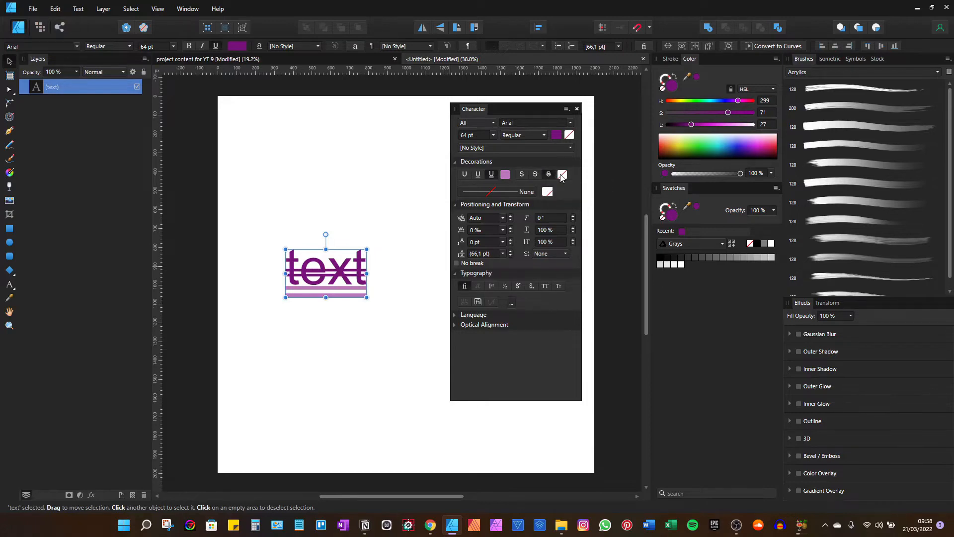
{"action": "left_click", "coordinate": [562, 176]}
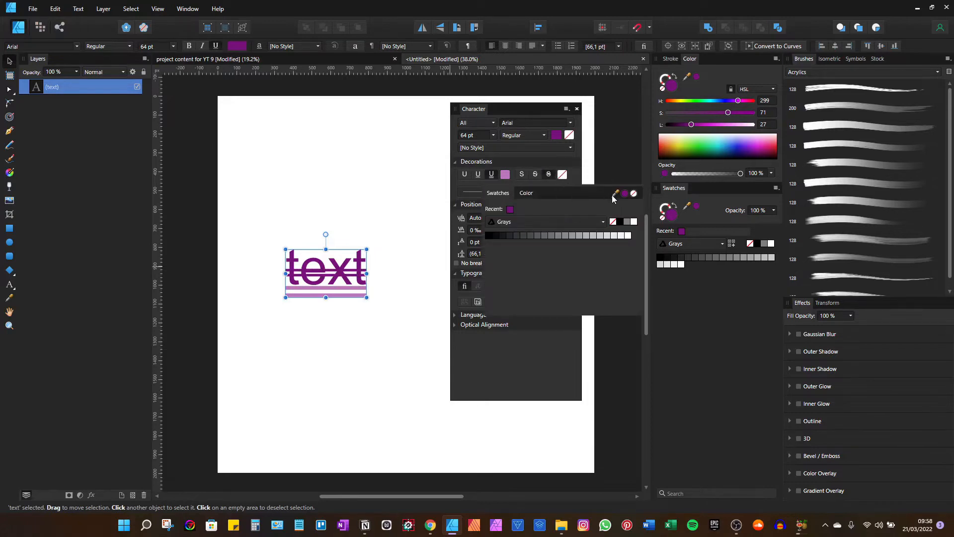
{"action": "left_click_drag", "start_coordinate": [614, 194], "coordinate": [346, 287]}
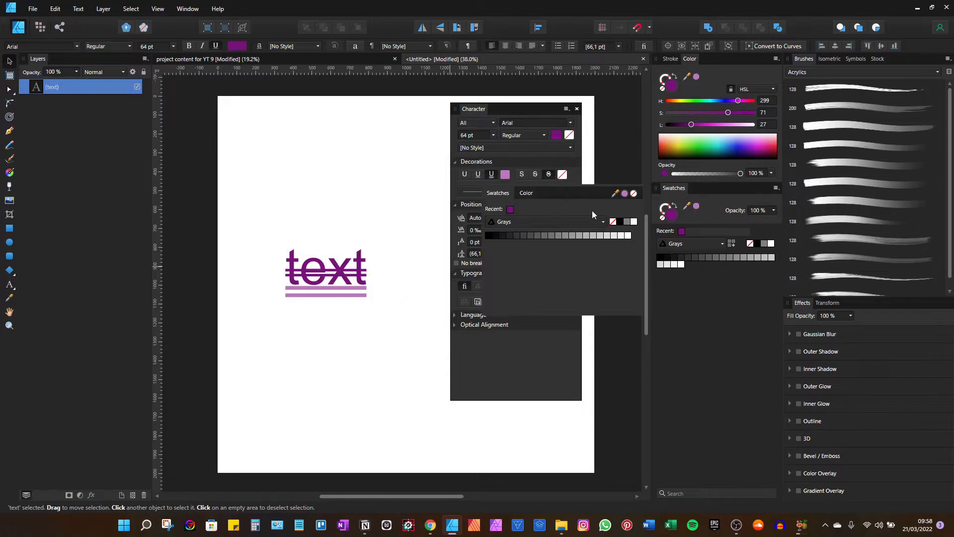
{"action": "left_click", "coordinate": [624, 194]}
{"action": "left_click", "coordinate": [539, 157]}
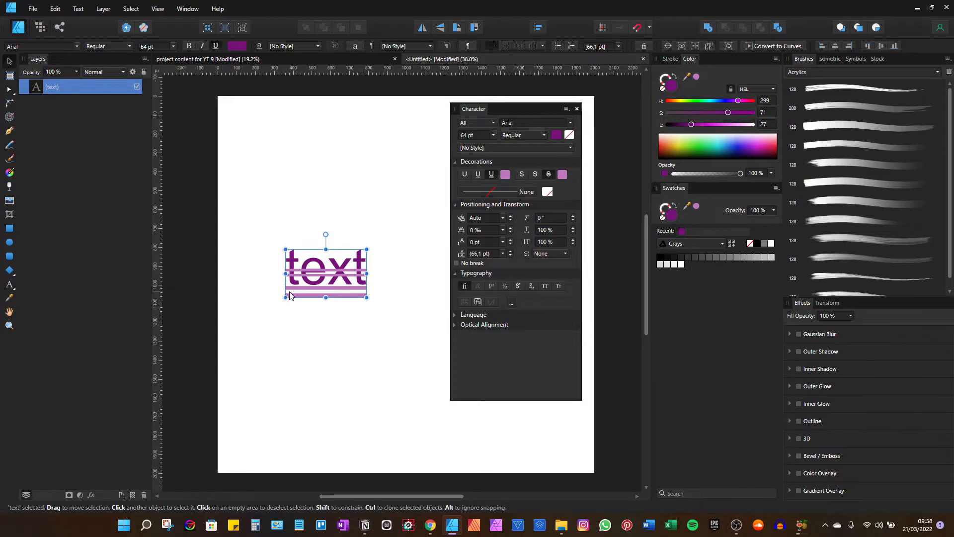
Remove the underline and strikethrough from the text, and give its letters a solid 2 pt outline.
{"action": "left_click", "coordinate": [464, 174]}
{"action": "left_click", "coordinate": [521, 174]}
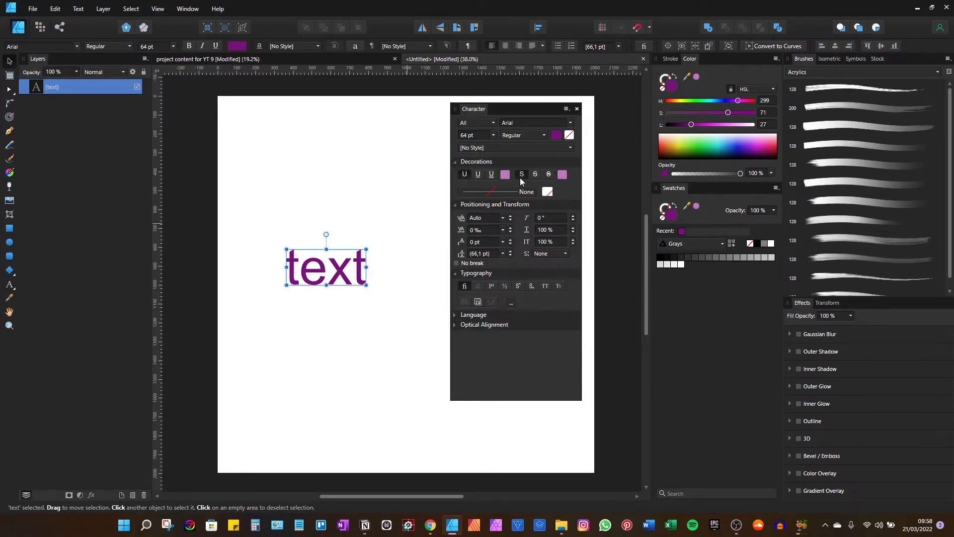
{"action": "left_click", "coordinate": [501, 195]}
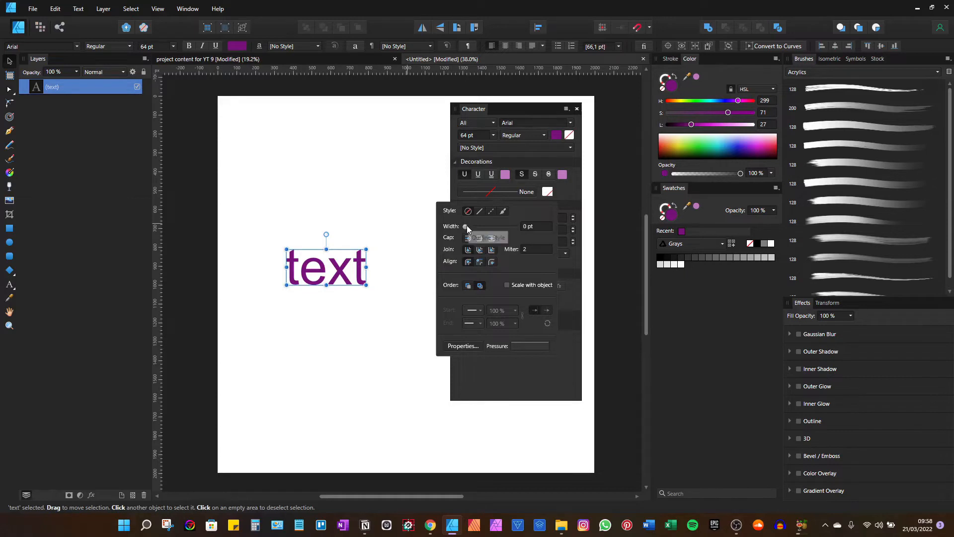
{"action": "scroll", "coordinate": [529, 227], "scroll_direction": "up", "scroll_amount": 3}
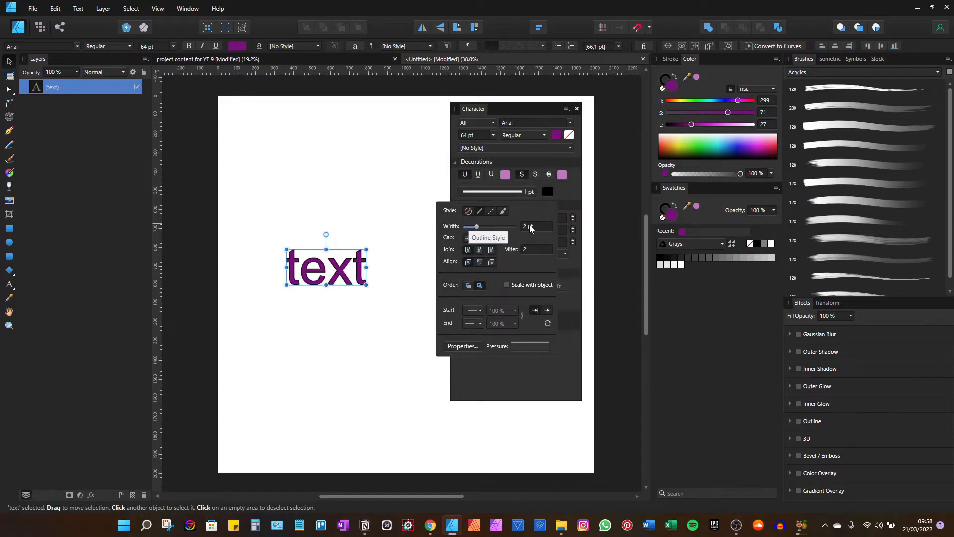
{"action": "scroll", "coordinate": [529, 227], "scroll_direction": "down", "scroll_amount": 1}
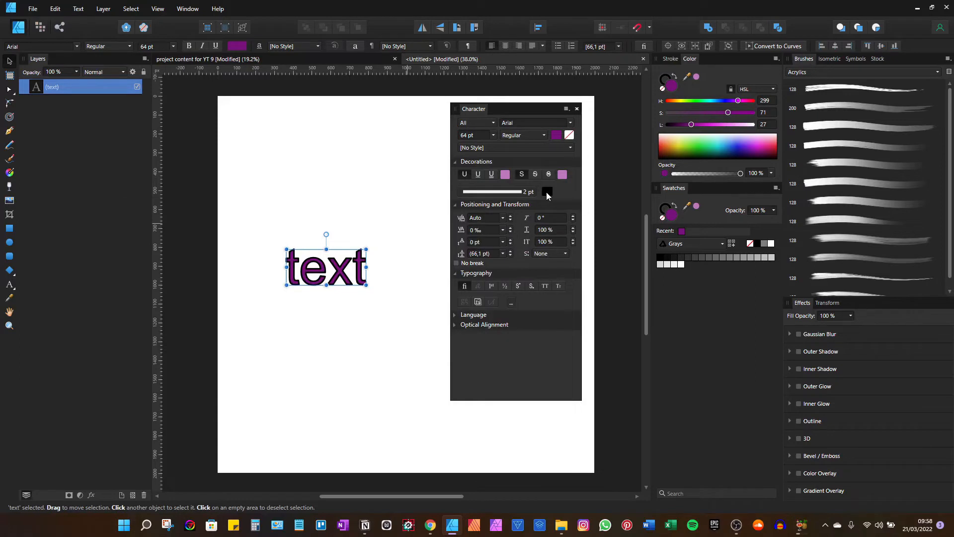
Colour the text outline with the sampled light purple, and darken it to H 300, S 69, L 16.
{"action": "left_click", "coordinate": [547, 192]}
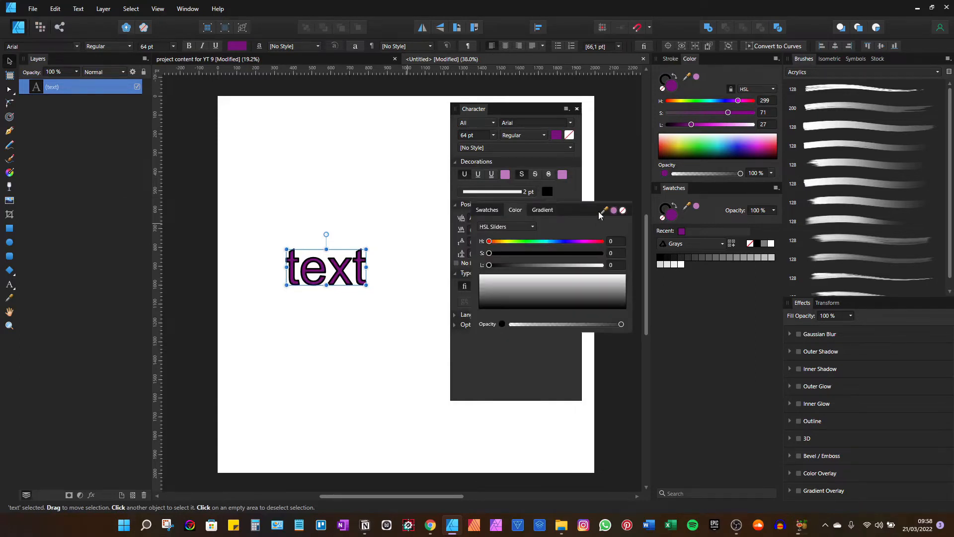
{"action": "left_click", "coordinate": [613, 211]}
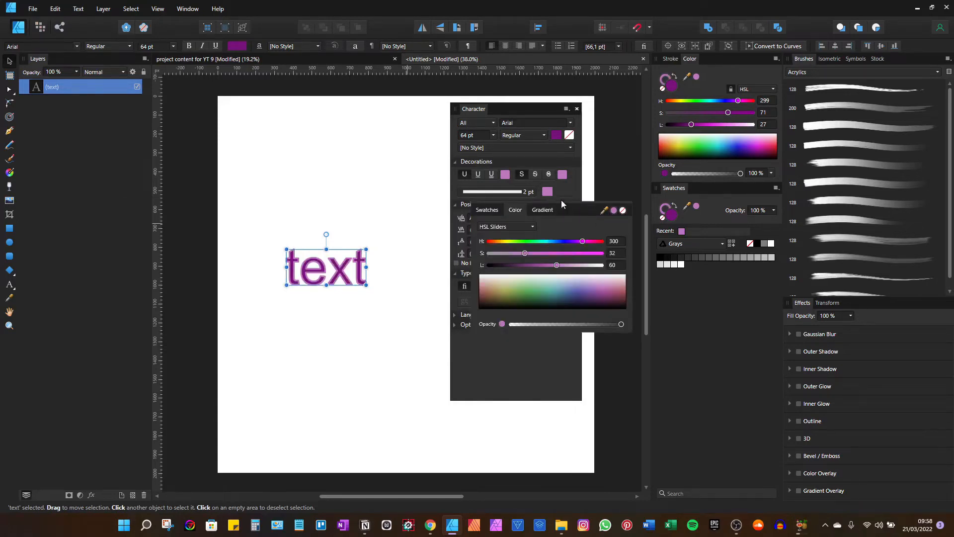
{"action": "left_click_drag", "start_coordinate": [535, 266], "coordinate": [567, 247]}
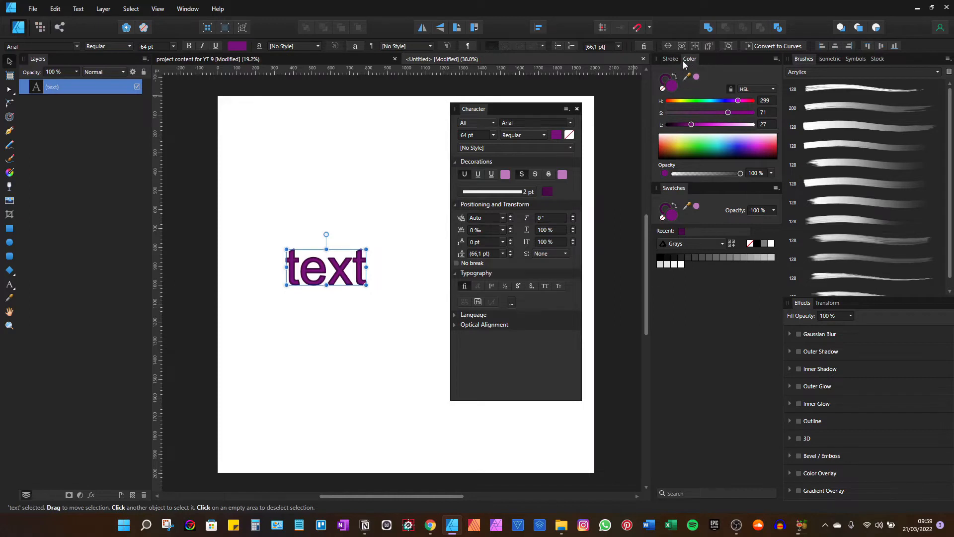
Remove the text's fill, and swap the fill and stroke colours so the dark purple fills the letters without an outline.
{"action": "left_click", "coordinate": [663, 89]}
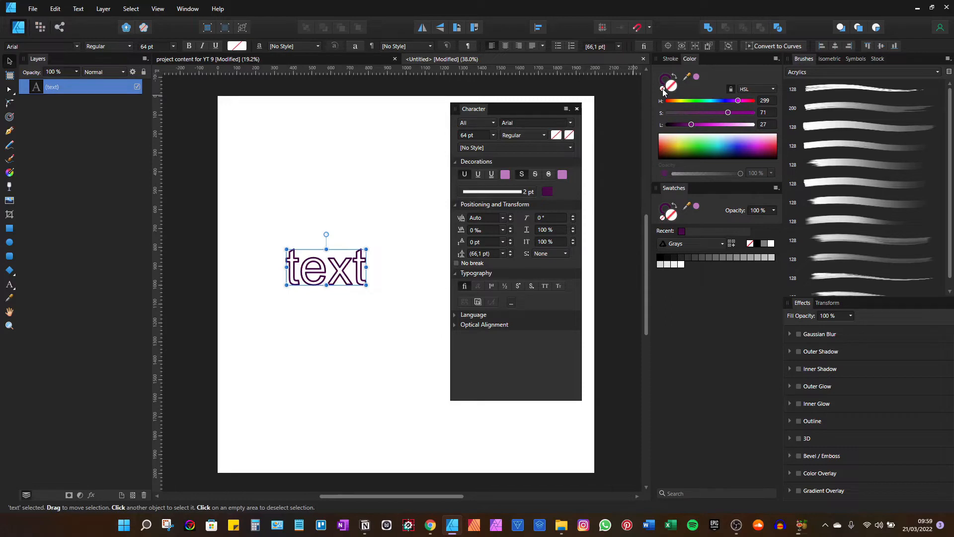
{"action": "left_click", "coordinate": [674, 77]}
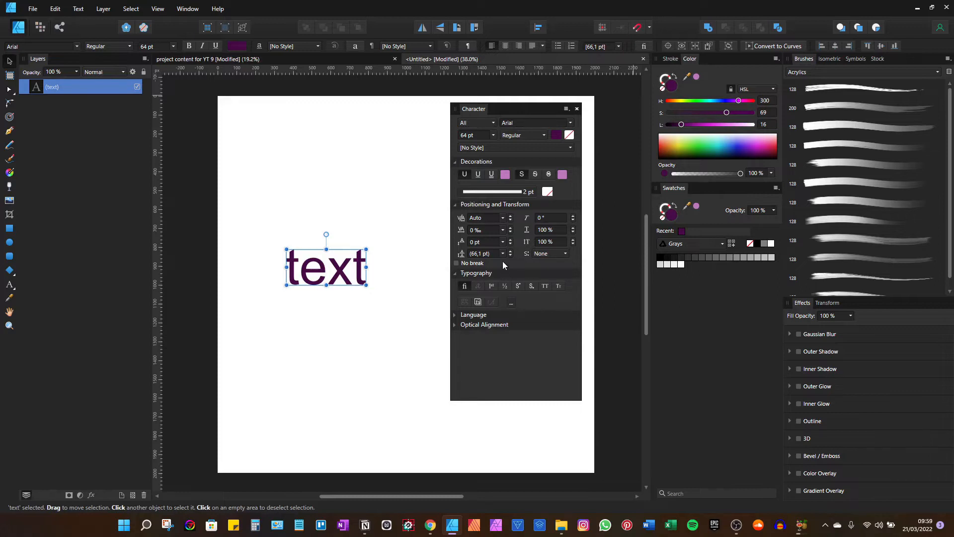
Place the text cursor between the two words and preview the kerning presets for that gap.
{"action": "left_click", "coordinate": [501, 219]}
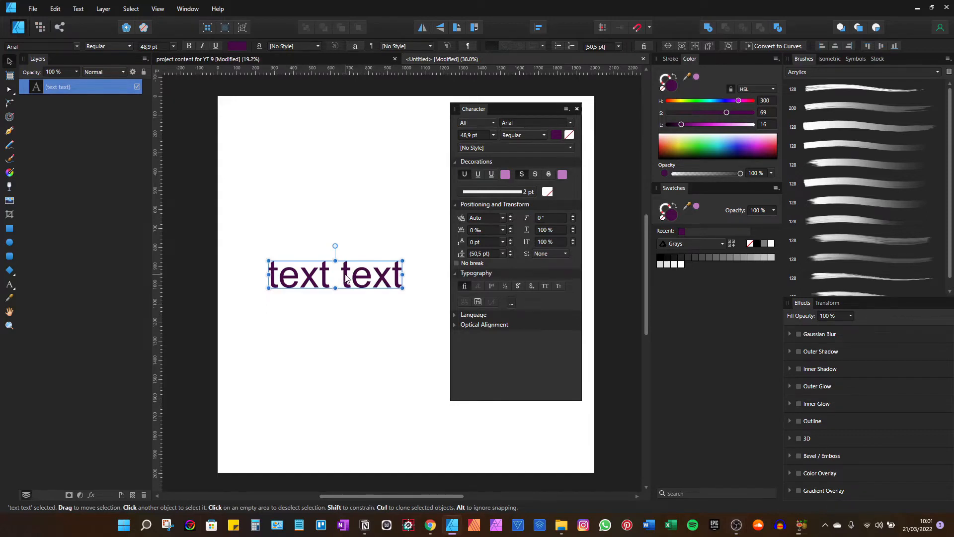
{"action": "double_click", "coordinate": [347, 280]}
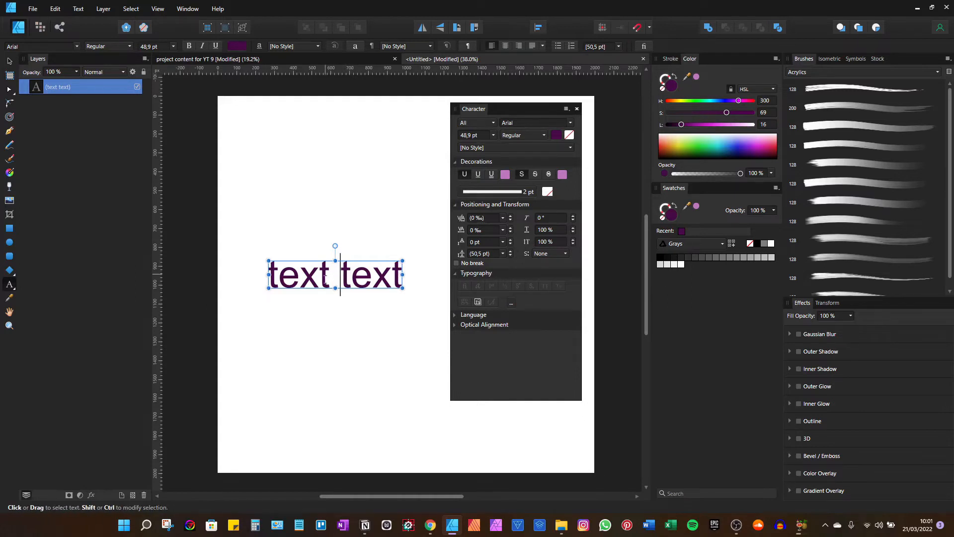
{"action": "left_click", "coordinate": [501, 219]}
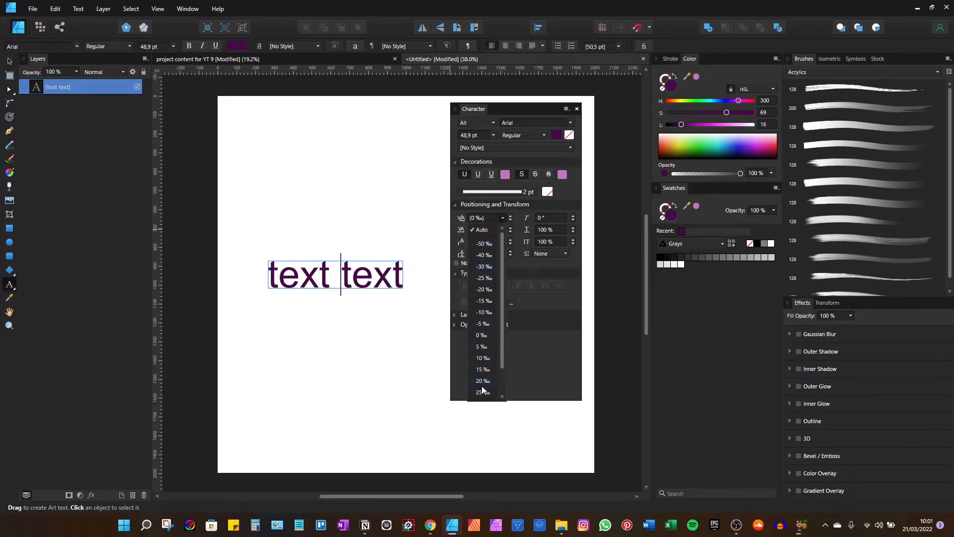
{"action": "scroll", "coordinate": [482, 390], "scroll_direction": "down", "scroll_amount": 2}
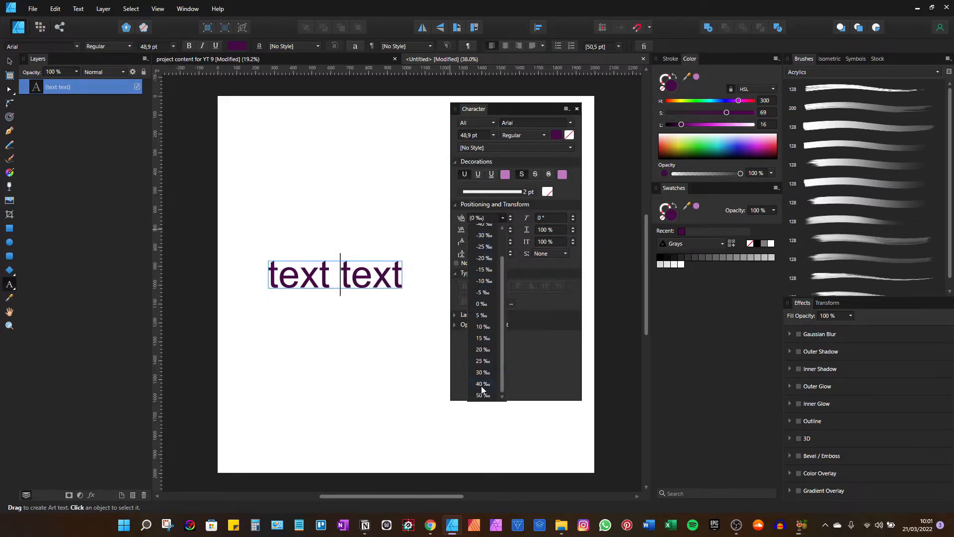
{"action": "left_click", "coordinate": [511, 216]}
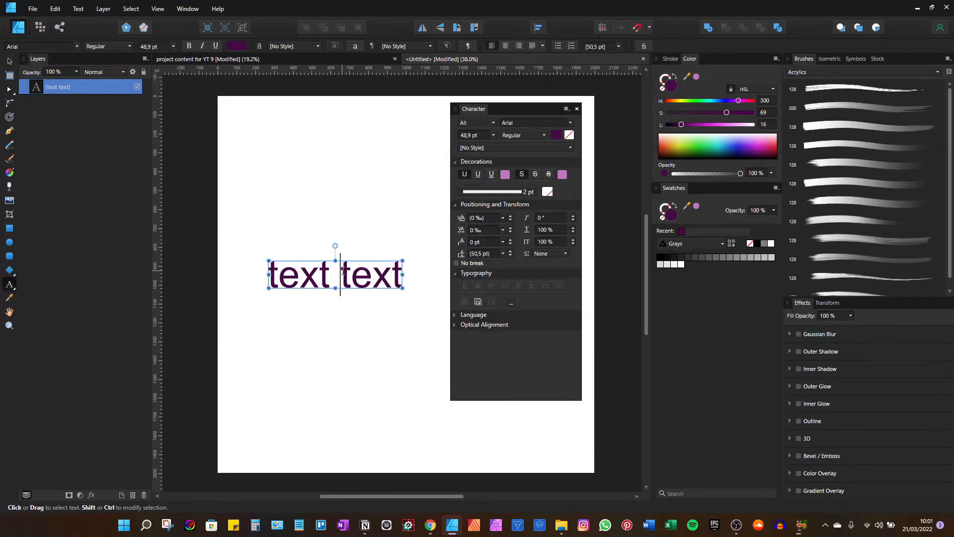
Select only the second word and examine which kerning presets are available for a multi-letter selection.
{"action": "left_click_drag", "start_coordinate": [341, 272], "coordinate": [420, 270]}
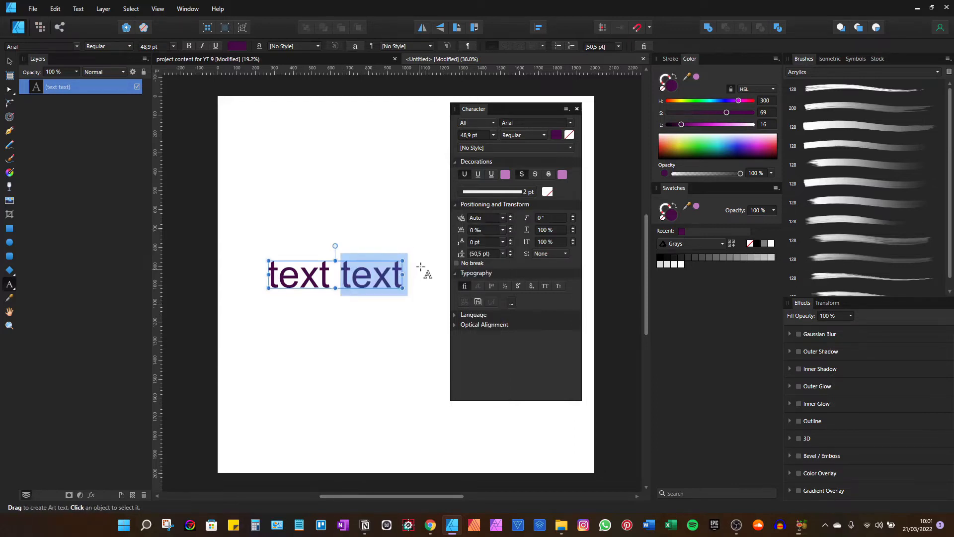
{"action": "left_click", "coordinate": [502, 217]}
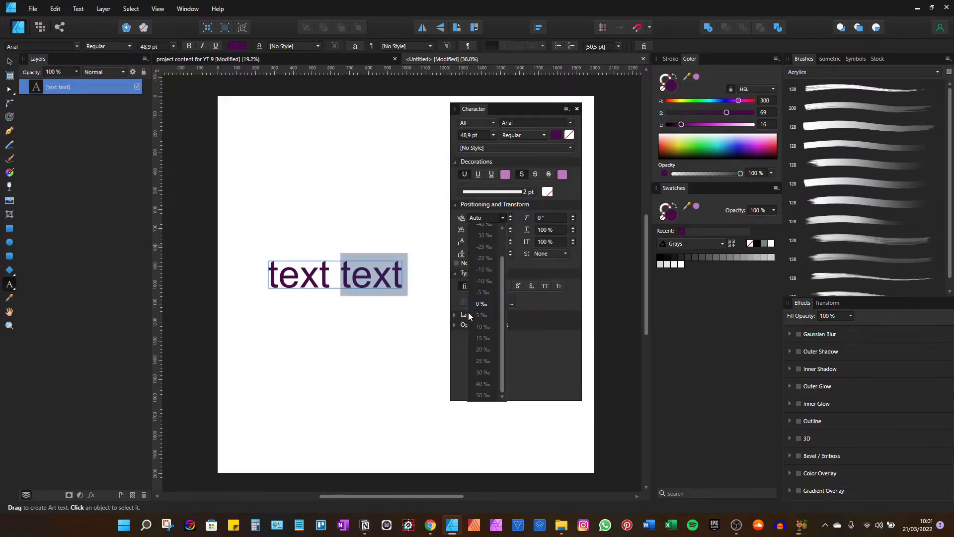
{"action": "scroll", "coordinate": [485, 263], "scroll_direction": "up", "scroll_amount": 2}
{"action": "left_click", "coordinate": [518, 219]}
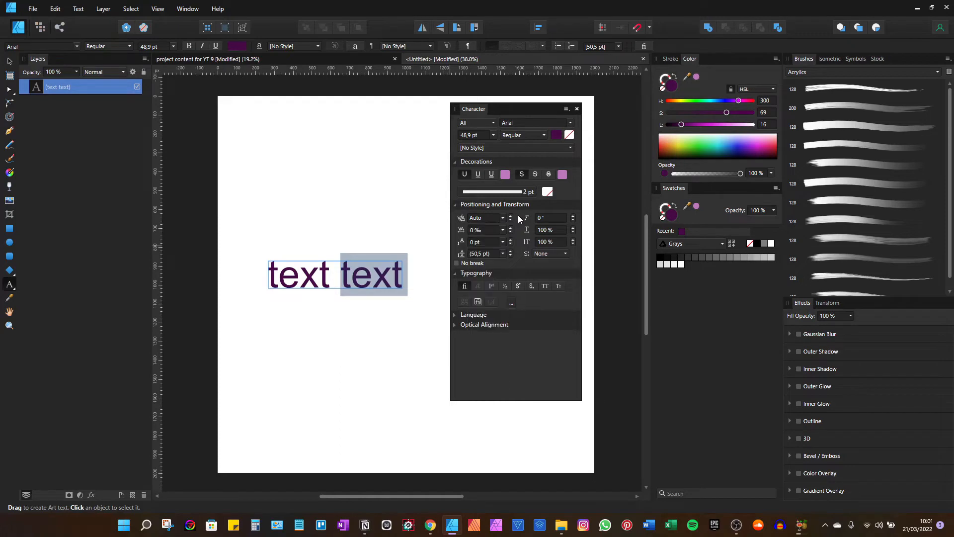
Delete the second word with its preceding space, and enlarge the remaining word to about 73.7 pt.
{"action": "left_click", "coordinate": [342, 274]}
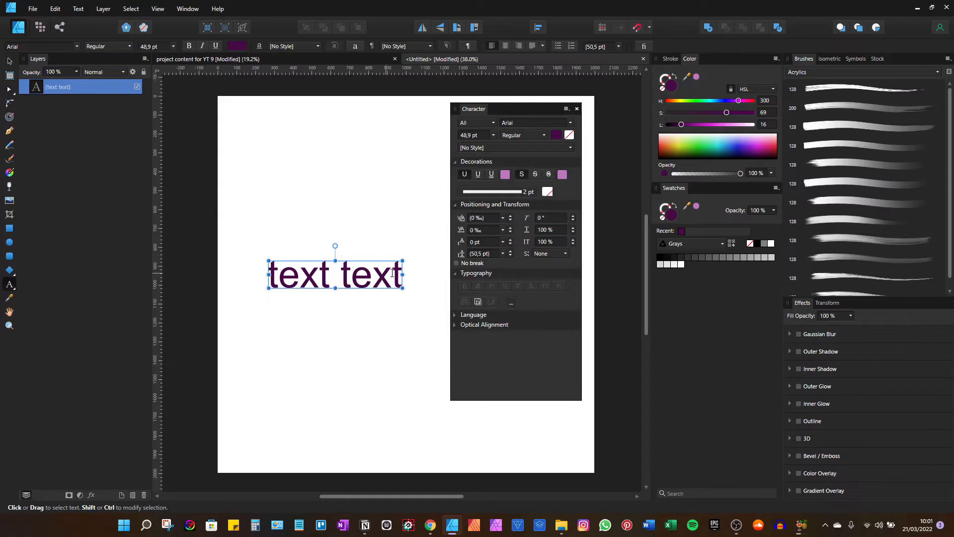
{"action": "left_click_drag", "start_coordinate": [329, 277], "coordinate": [425, 272]}
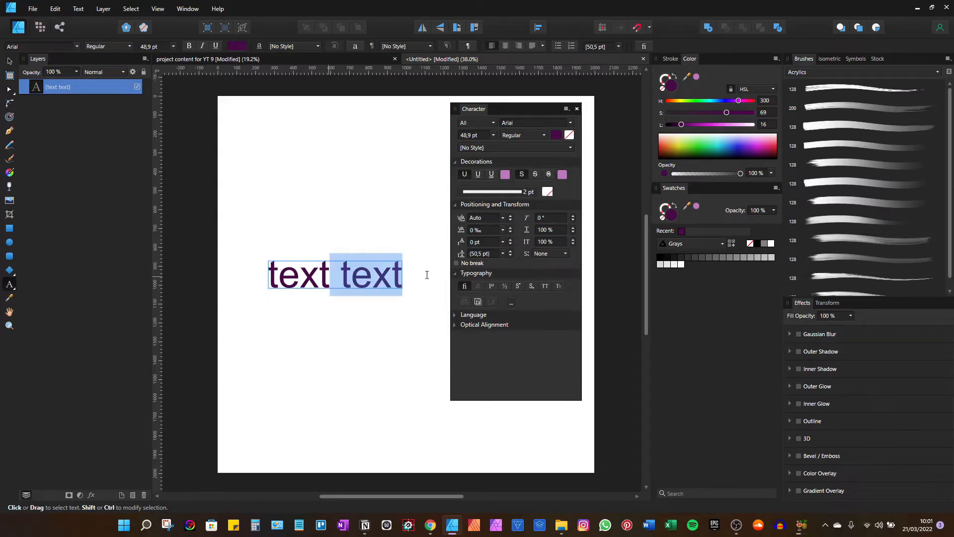
{"action": "key", "text": "BackSpace"}
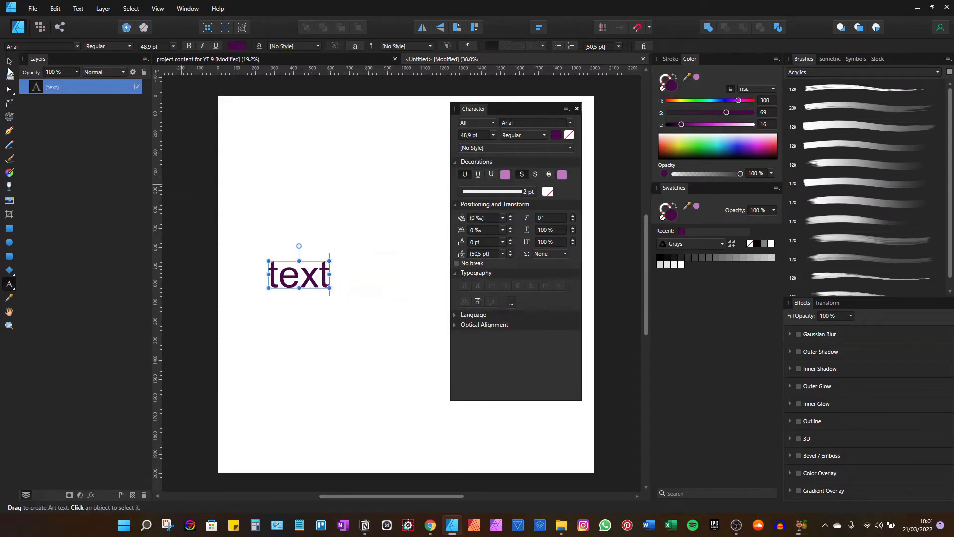
{"action": "key", "text": "Escape"}
{"action": "left_click_drag", "start_coordinate": [328, 287], "coordinate": [373, 285]}
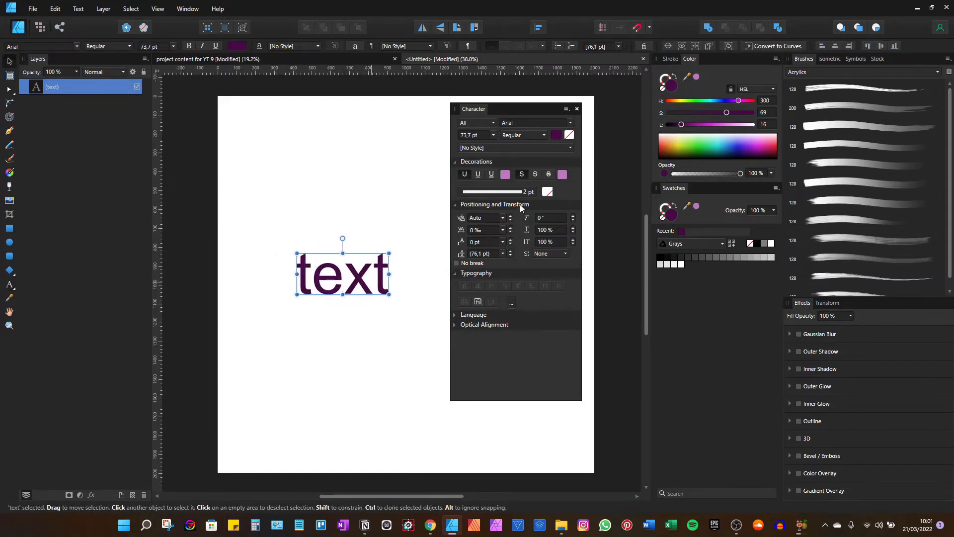
Try a tracking of 50 ‰ on the text, and reset it to 0 ‰.
{"action": "left_click", "coordinate": [503, 230]}
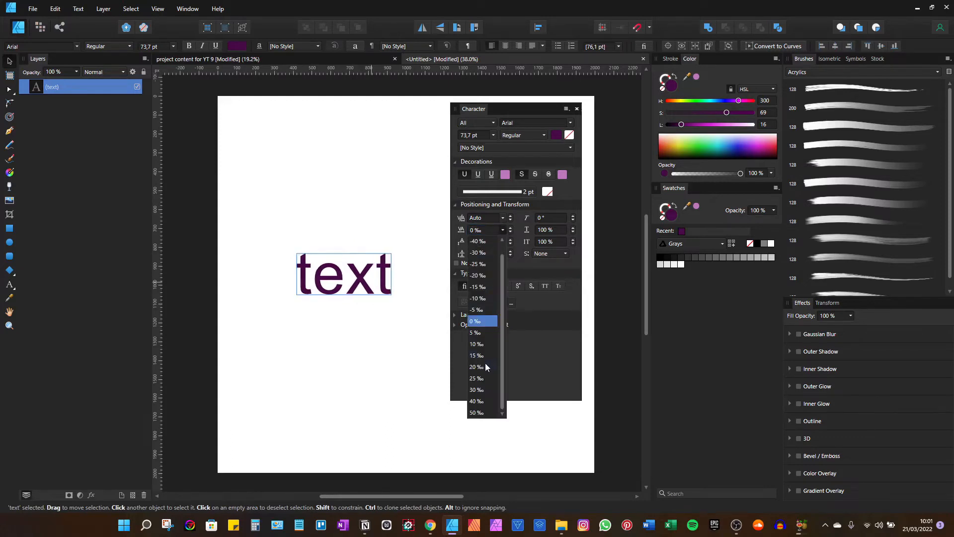
{"action": "left_click", "coordinate": [477, 413]}
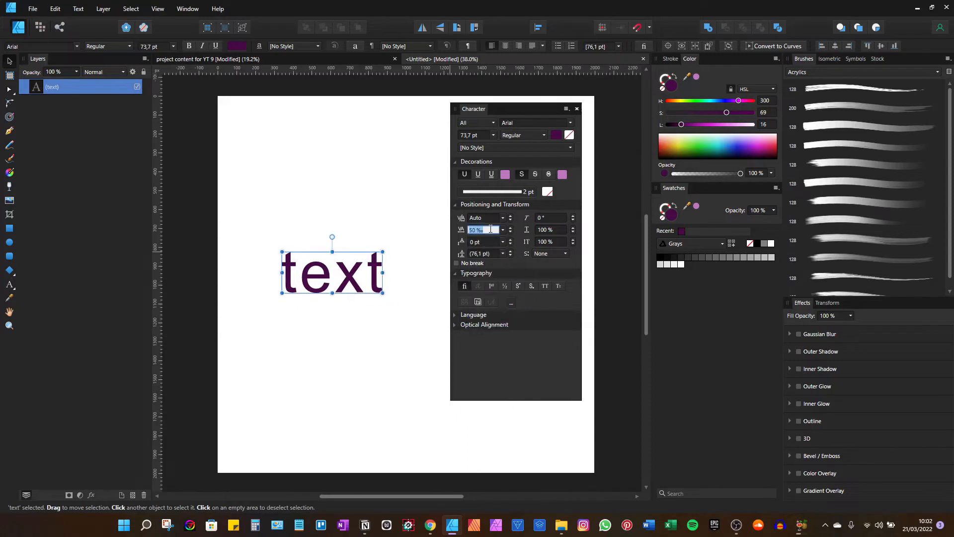
{"action": "type", "text": "0"}
{"action": "key", "text": "Return"}
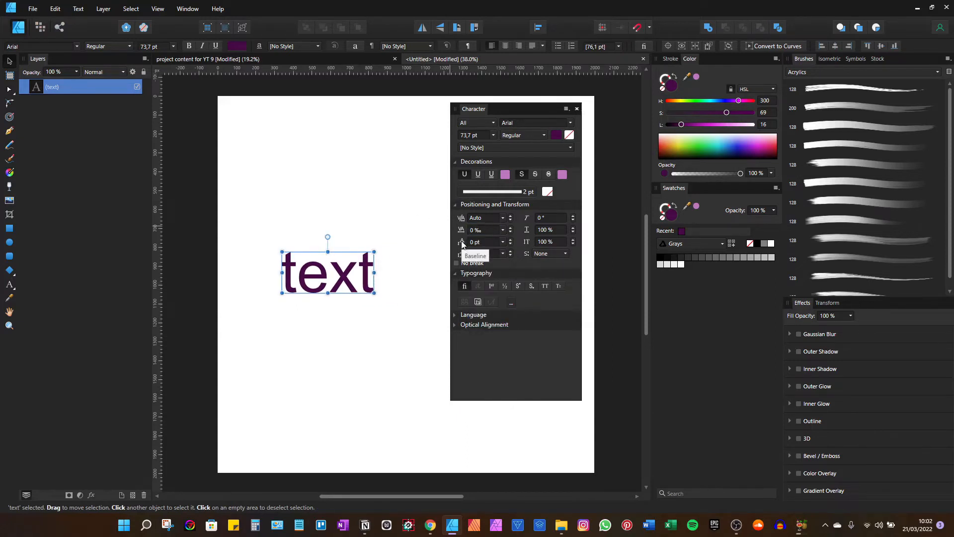
Preview the baseline shift presets on the text without applying one.
{"action": "left_click", "coordinate": [503, 242]}
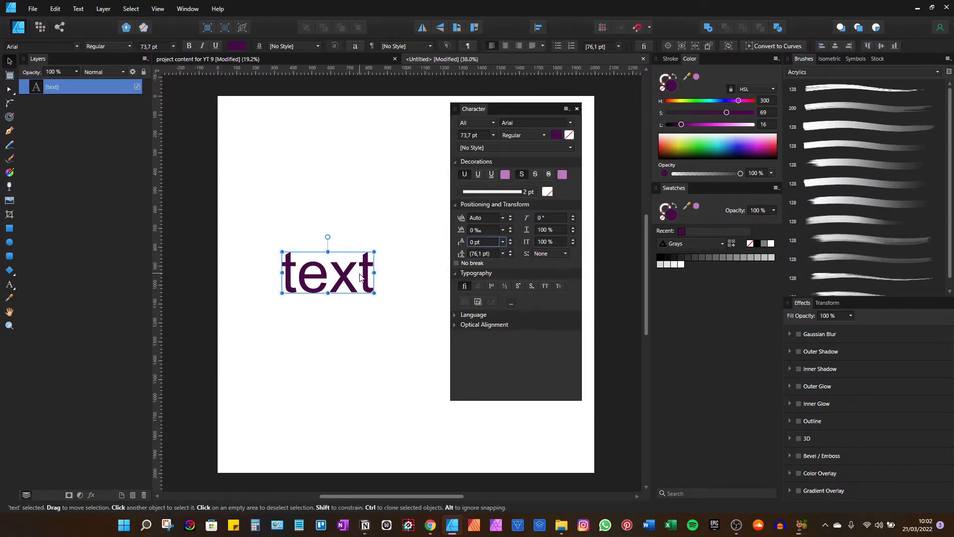
{"action": "left_click", "coordinate": [504, 242]}
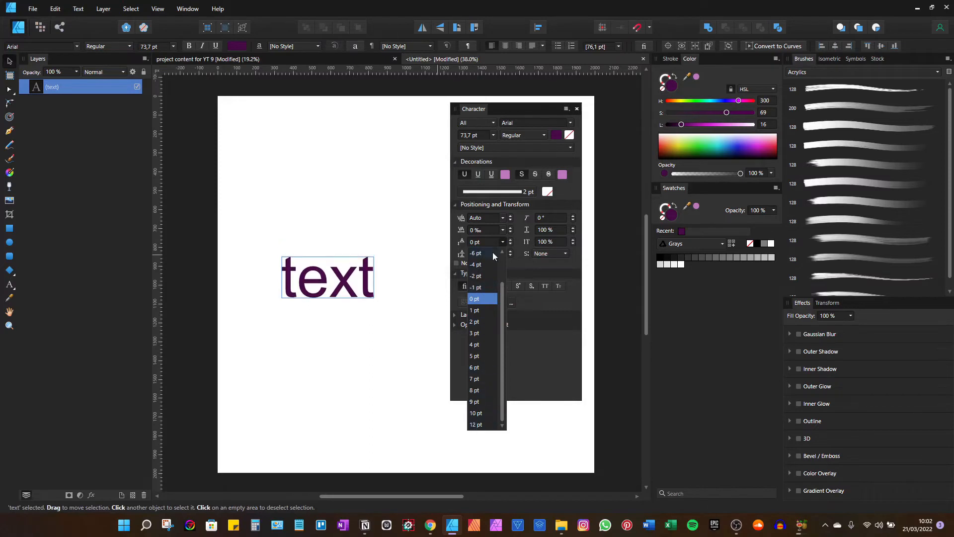
{"action": "left_click", "coordinate": [465, 241]}
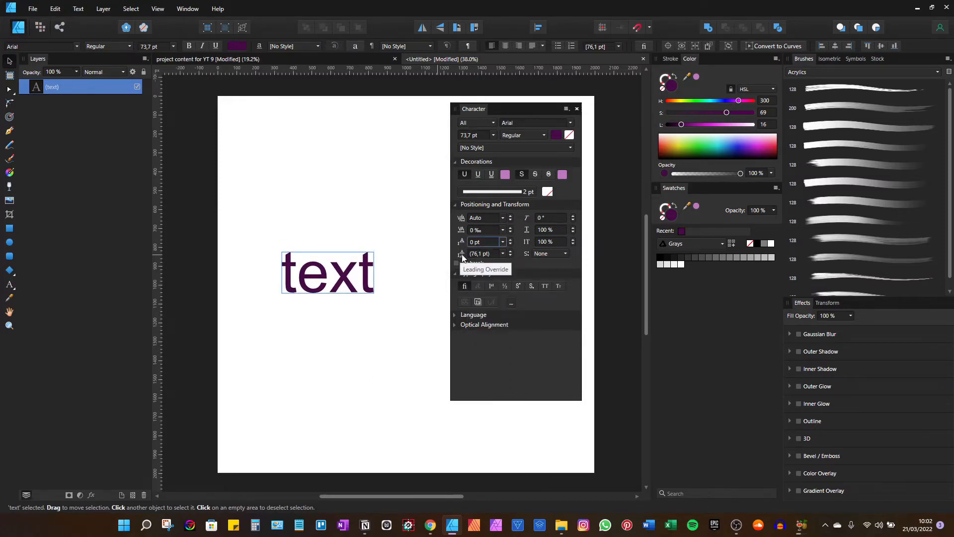
Add a second line reading "text" below the first, and move the two-line text slightly up the page.
{"action": "double_click", "coordinate": [365, 274]}
{"action": "left_click", "coordinate": [371, 272]}
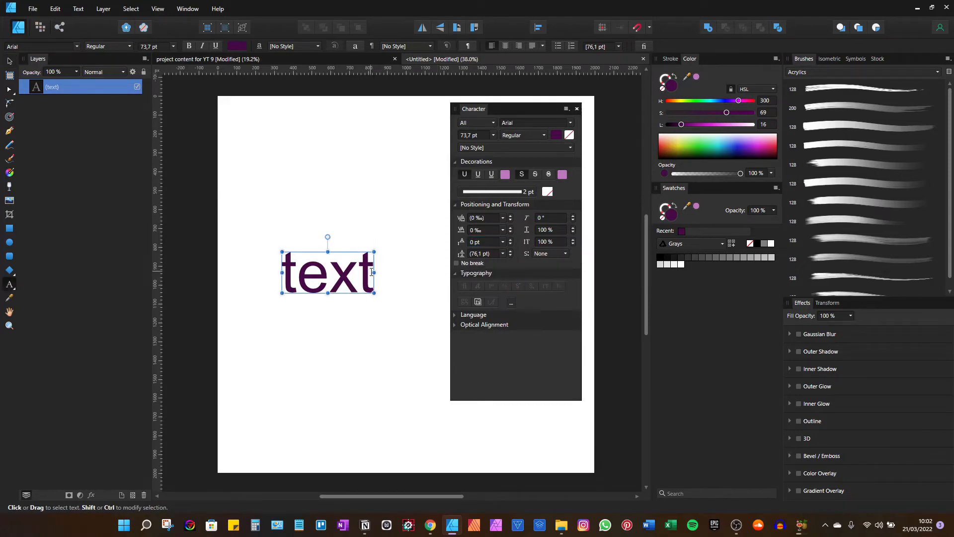
{"action": "key", "text": "Return"}
{"action": "type", "text": "t"}
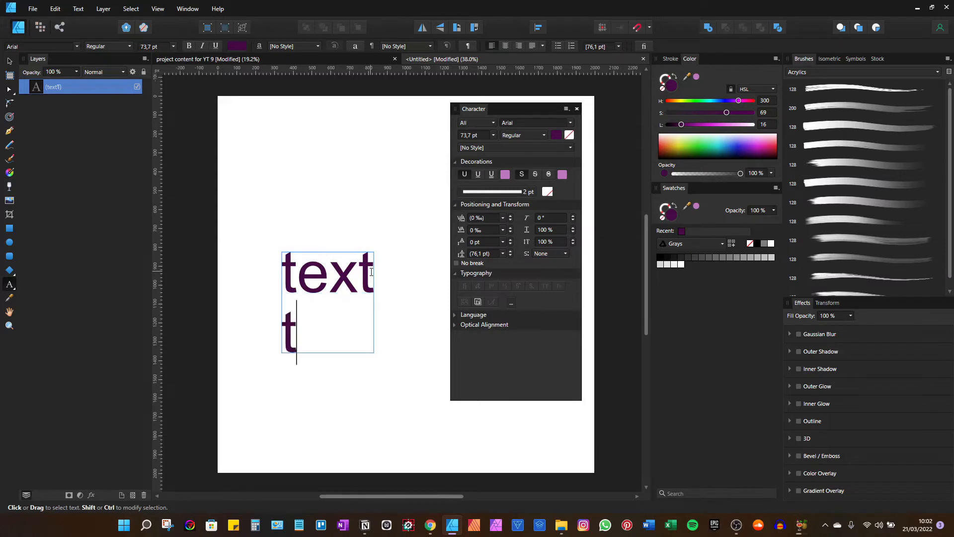
{"action": "type", "text": "ext"}
{"action": "key", "text": "Escape"}
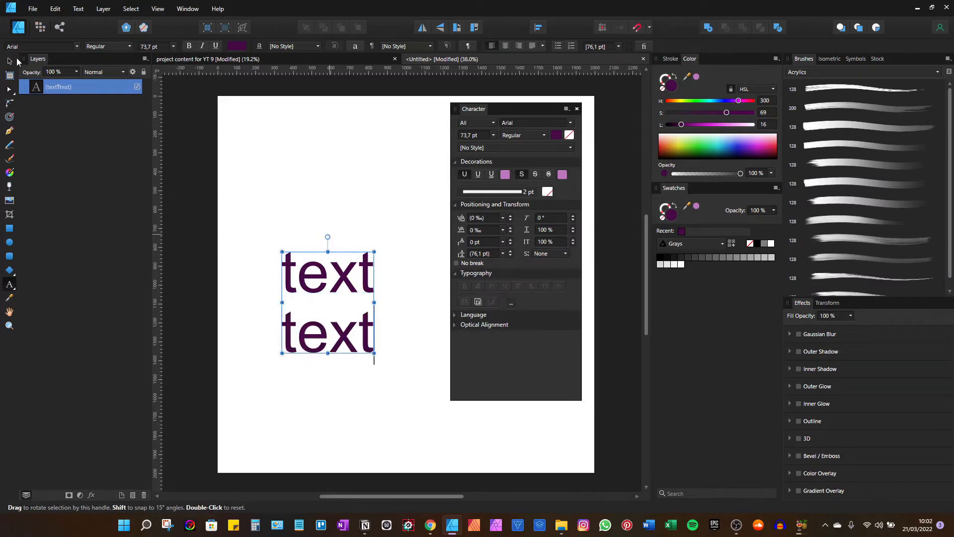
{"action": "left_click_drag", "start_coordinate": [331, 265], "coordinate": [337, 240]}
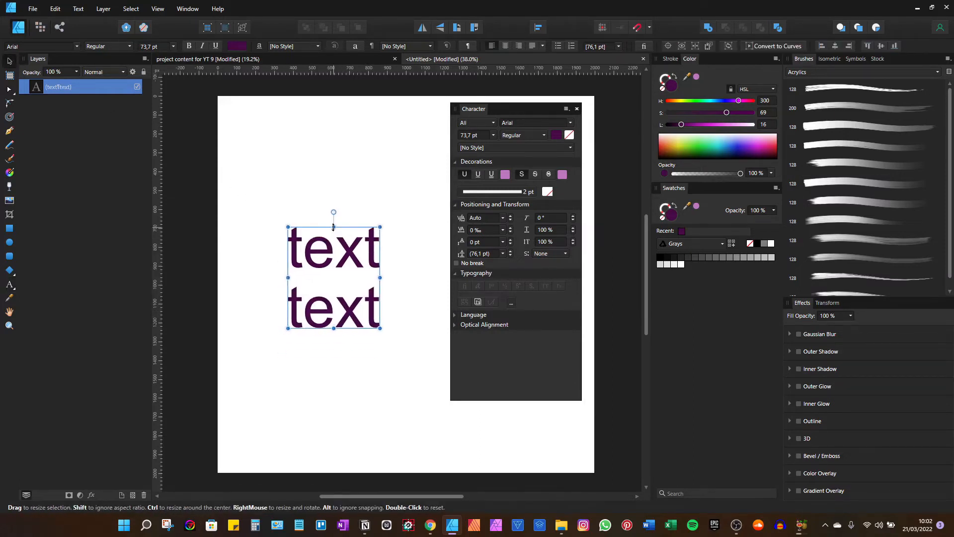
Preview the leading override presets on the two-line text, and set its leading to 76 pt.
{"action": "left_click", "coordinate": [503, 253]}
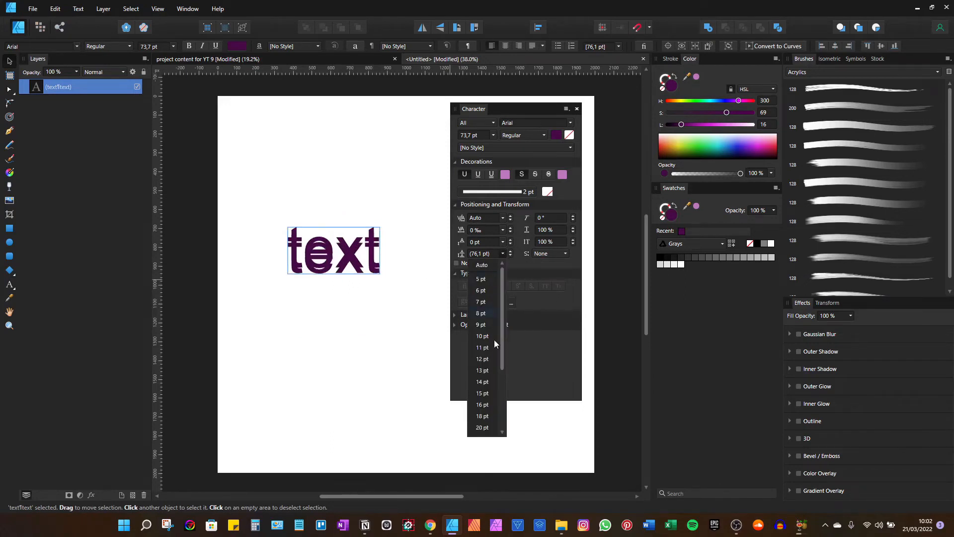
{"action": "scroll", "coordinate": [484, 427], "scroll_direction": "down", "scroll_amount": 2}
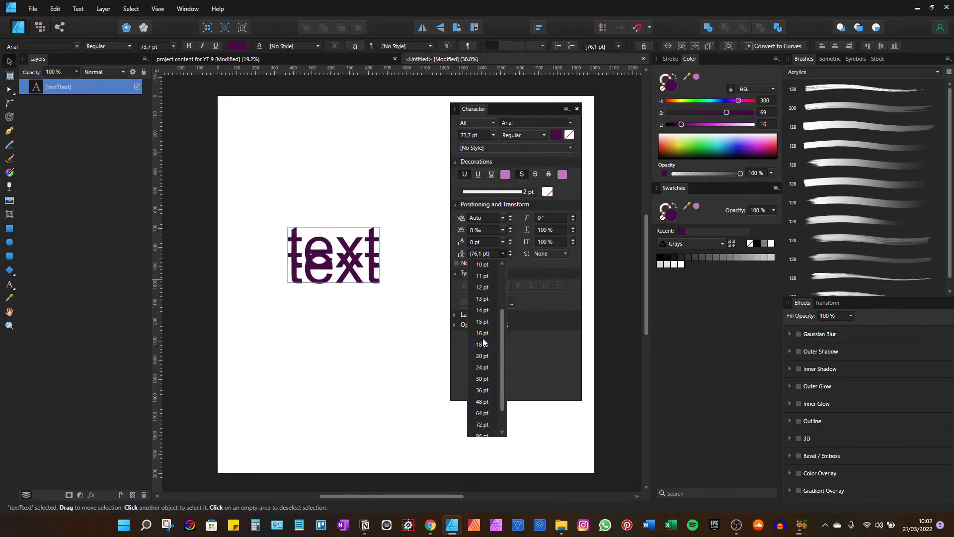
{"action": "scroll", "coordinate": [485, 426], "scroll_direction": "down", "scroll_amount": 1}
{"action": "left_click", "coordinate": [442, 265]}
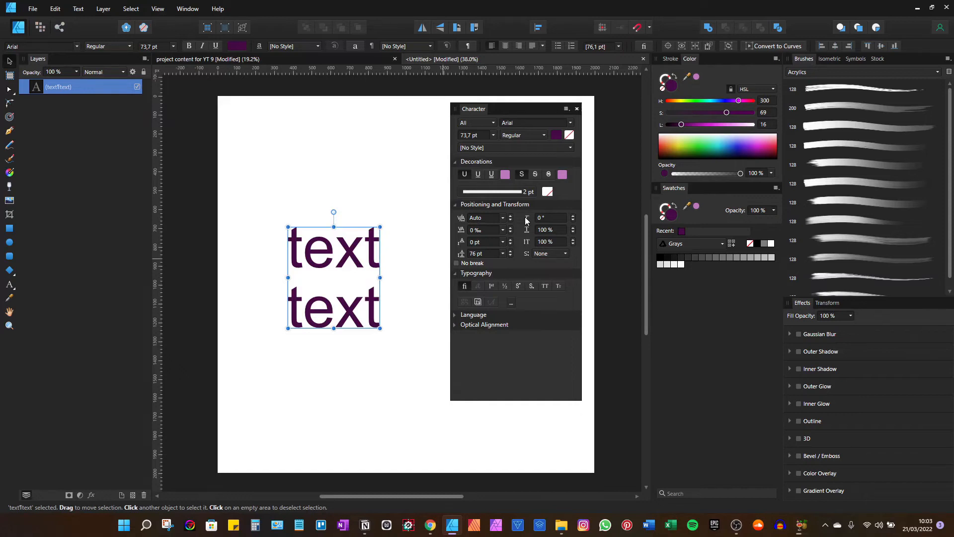
Preview the Italic style on the text but keep Regular, and shear the letters by 10°.
{"action": "left_click", "coordinate": [510, 134]}
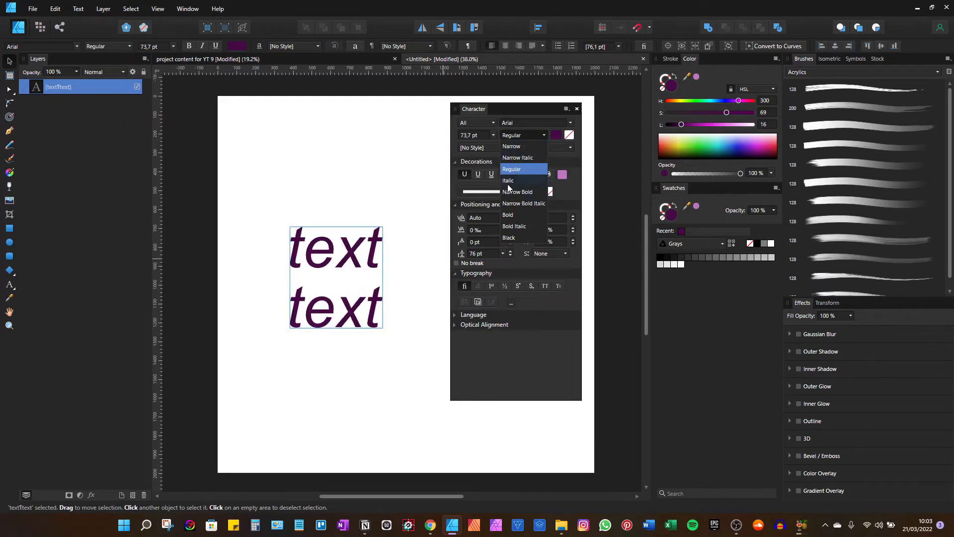
{"action": "left_click", "coordinate": [567, 197]}
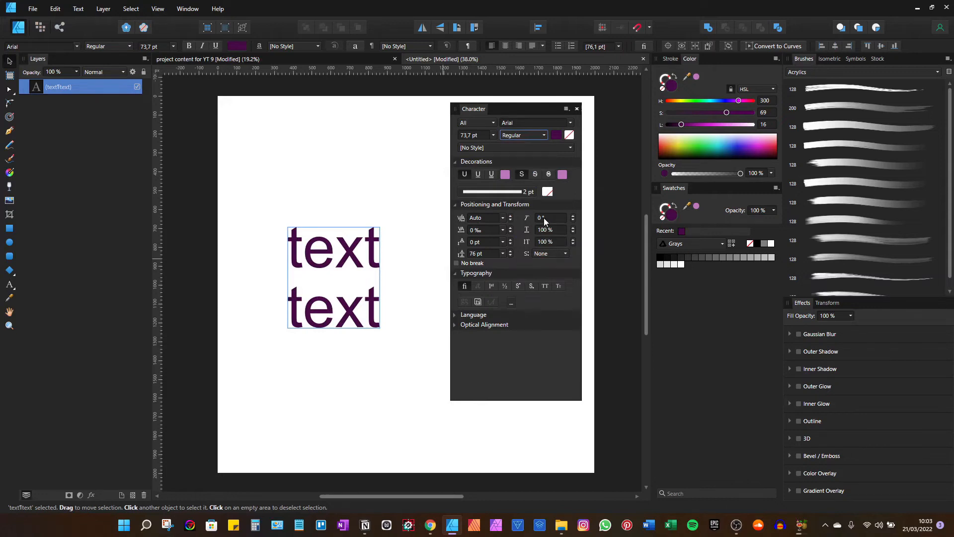
{"action": "scroll", "coordinate": [541, 217], "scroll_direction": "up", "scroll_amount": 6}
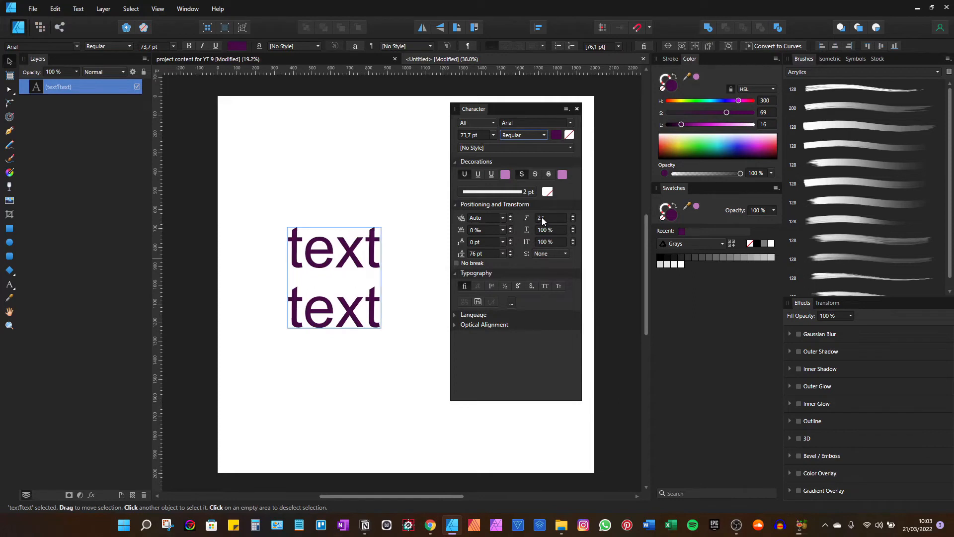
{"action": "scroll", "coordinate": [542, 217], "scroll_direction": "up", "scroll_amount": 1}
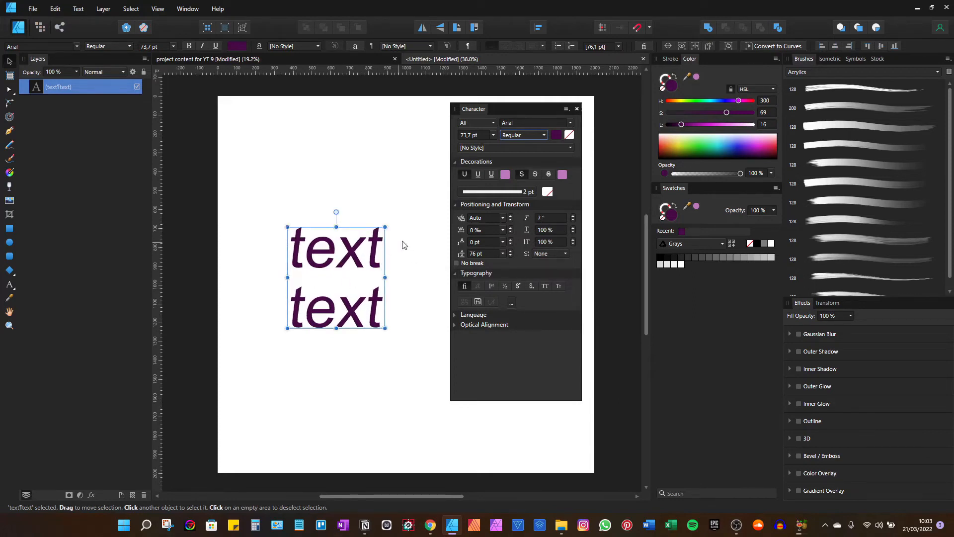
{"action": "scroll", "coordinate": [543, 219], "scroll_direction": "up", "scroll_amount": 2}
{"action": "scroll", "coordinate": [543, 224], "scroll_direction": "up", "scroll_amount": 1}
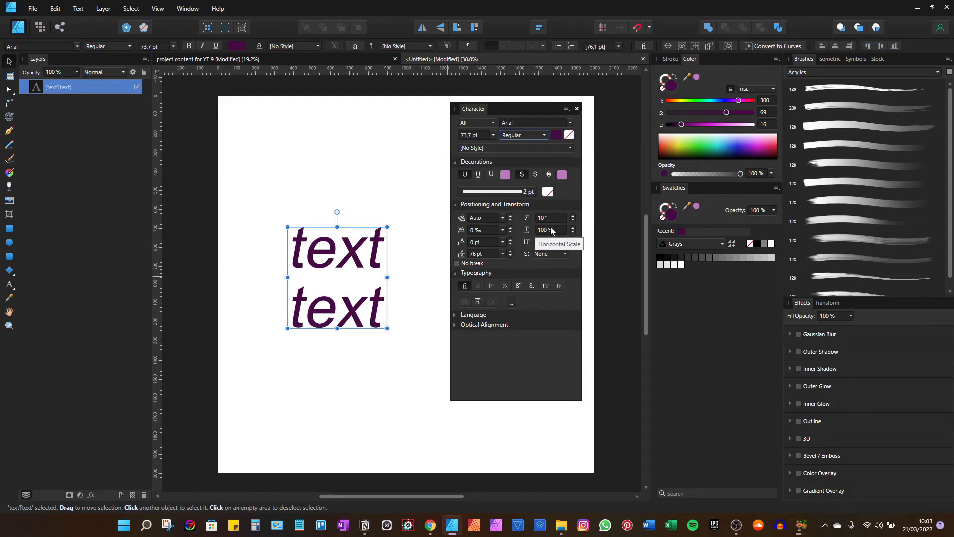
Increase the horizontal scale of the two-line text to 130 %.
{"action": "scroll", "coordinate": [556, 231], "scroll_direction": "up", "scroll_amount": 8}
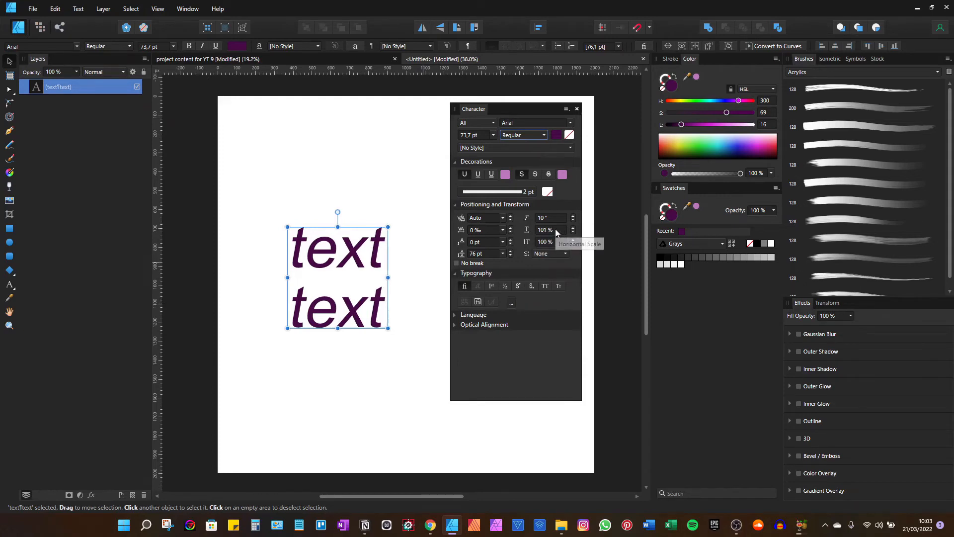
{"action": "scroll", "coordinate": [555, 231], "scroll_direction": "up", "scroll_amount": 9}
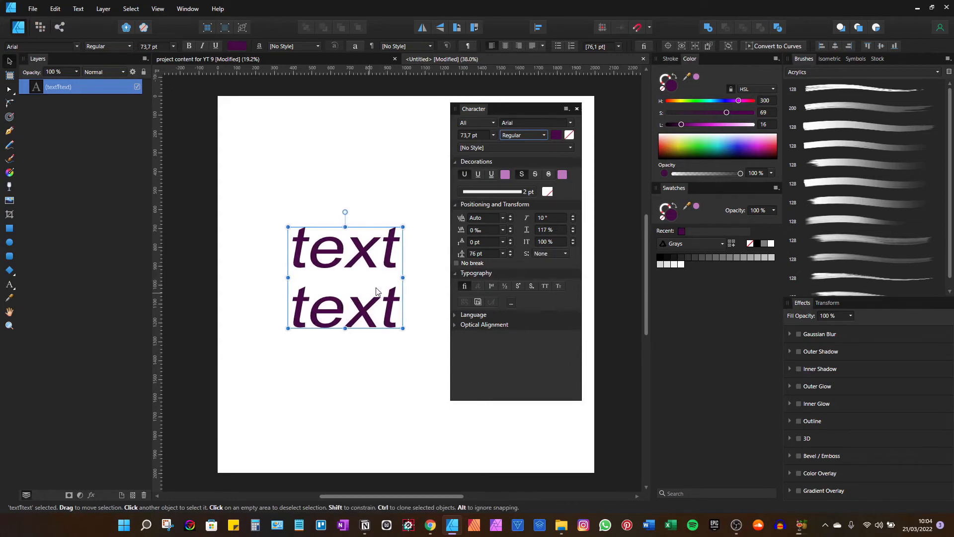
{"action": "scroll", "coordinate": [550, 230], "scroll_direction": "up", "scroll_amount": 5}
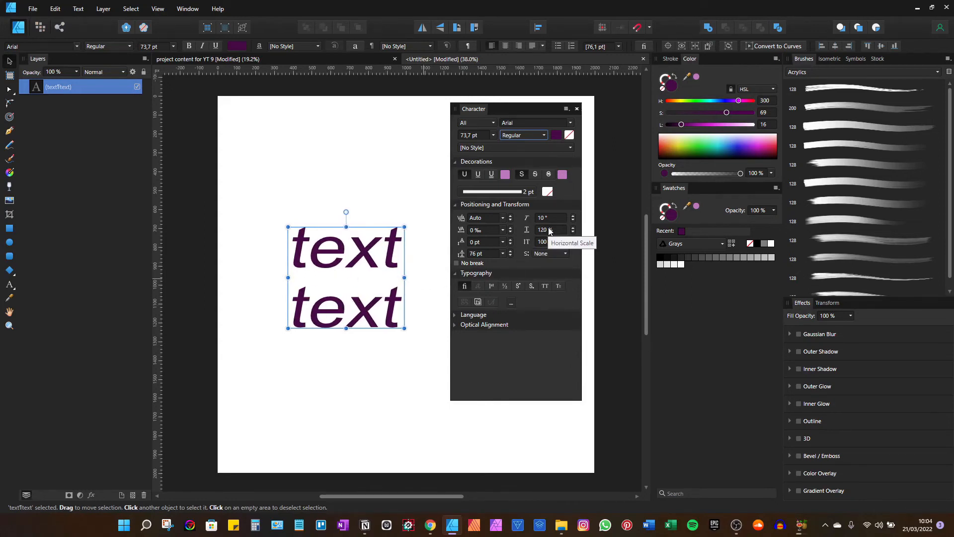
{"action": "scroll", "coordinate": [549, 230], "scroll_direction": "up", "scroll_amount": 6}
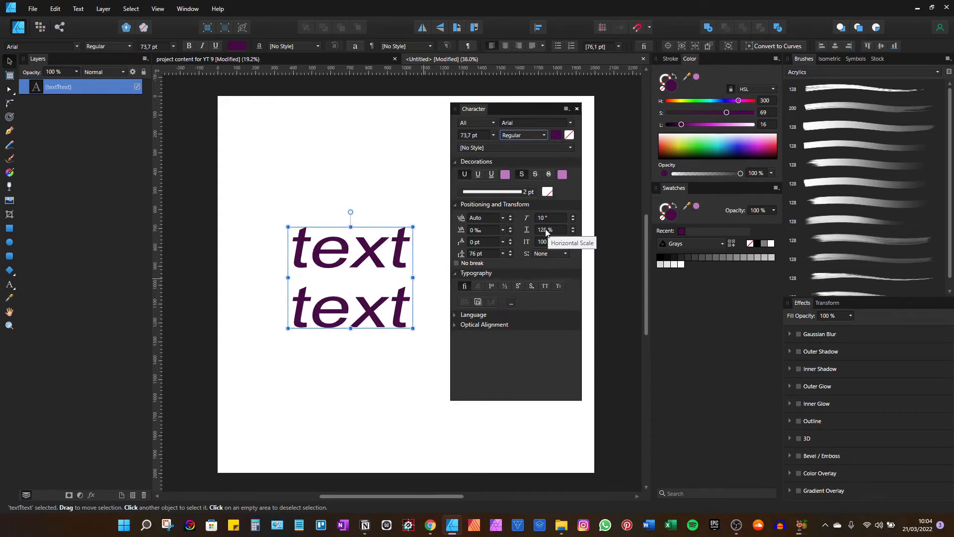
{"action": "scroll", "coordinate": [546, 230], "scroll_direction": "up", "scroll_amount": 2}
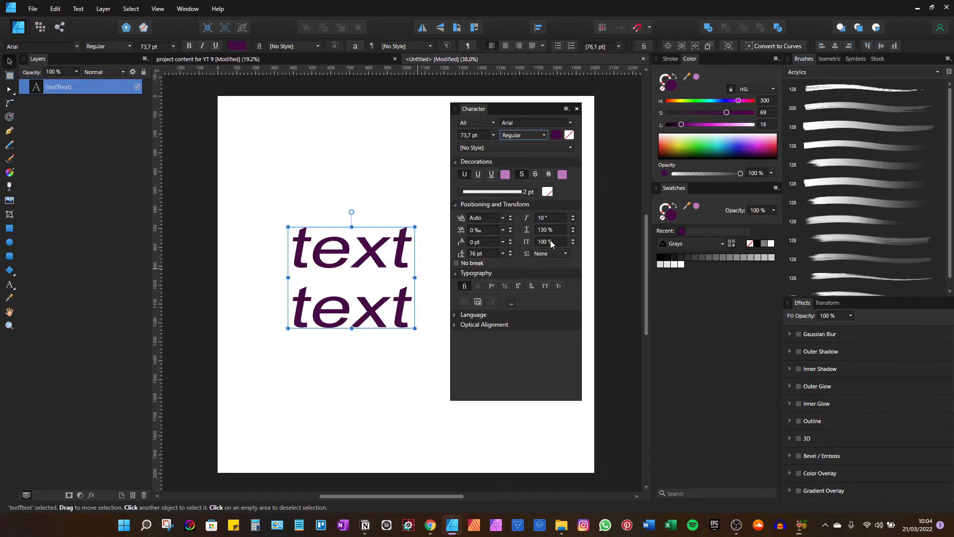
Increase the vertical scale of the two-line text to 120 % and move the text slightly left on the page.
{"action": "scroll", "coordinate": [550, 241], "scroll_direction": "up", "scroll_amount": 8}
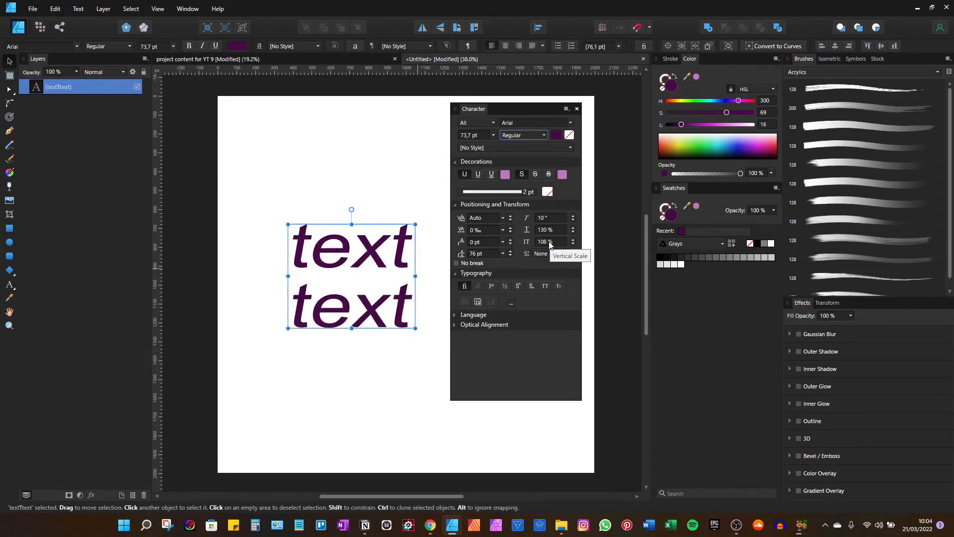
{"action": "scroll", "coordinate": [550, 244], "scroll_direction": "up", "scroll_amount": 7}
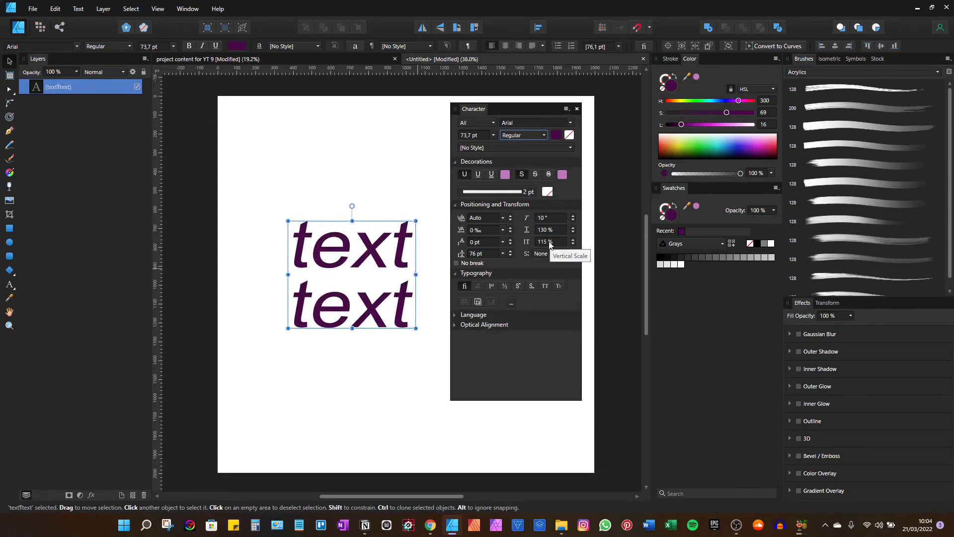
{"action": "scroll", "coordinate": [550, 243], "scroll_direction": "up", "scroll_amount": 5}
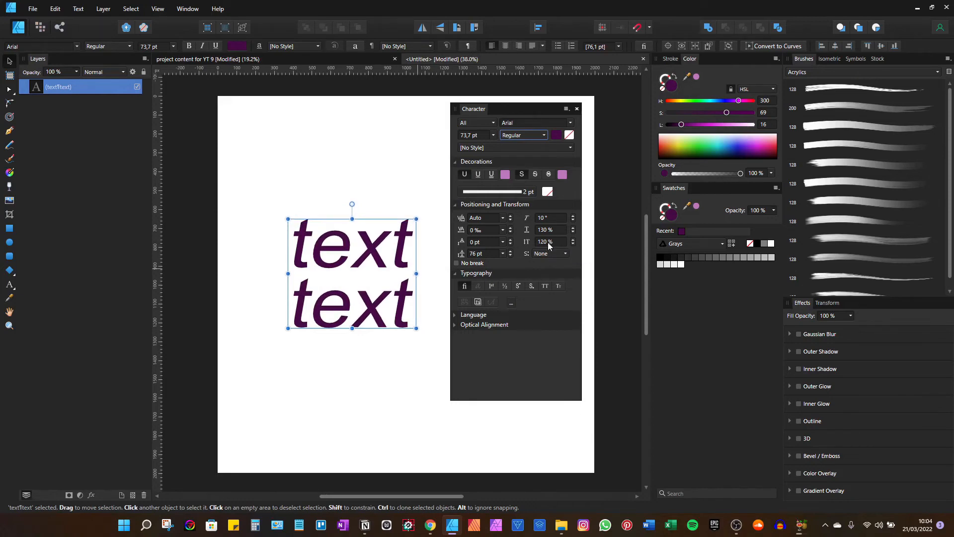
{"action": "left_click_drag", "start_coordinate": [389, 283], "coordinate": [368, 284]}
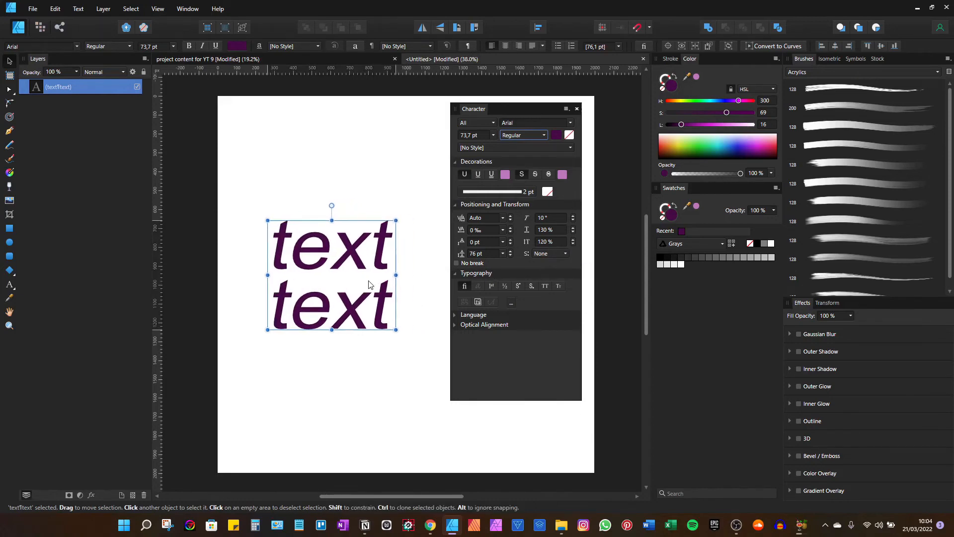
Reset the two-line text's shear to 0° and its horizontal and vertical scale to 100 %.
{"action": "left_click", "coordinate": [547, 218]}
{"action": "type", "text": "0"}
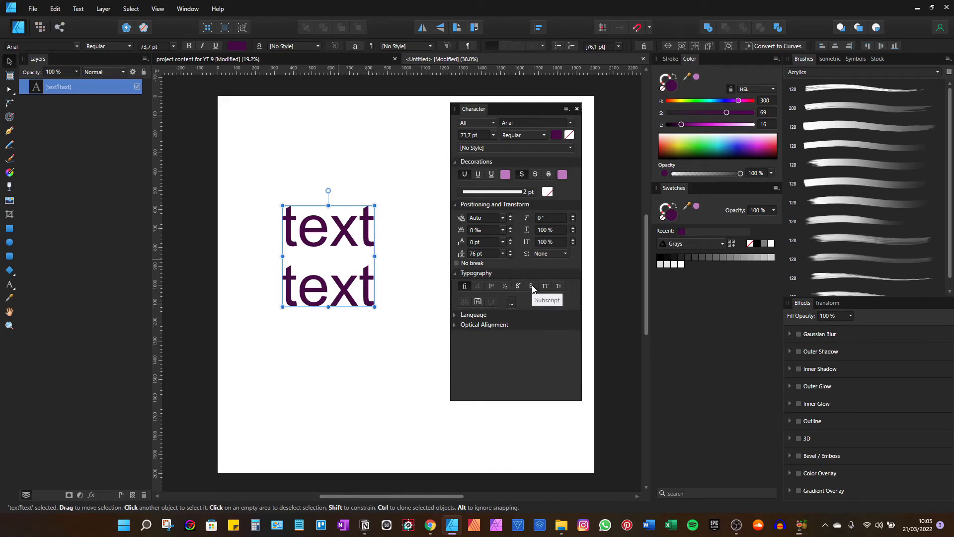
Preview the Subscript, All Caps and Small Caps typography options on the two-line text, turning each one off again.
{"action": "left_click", "coordinate": [531, 287]}
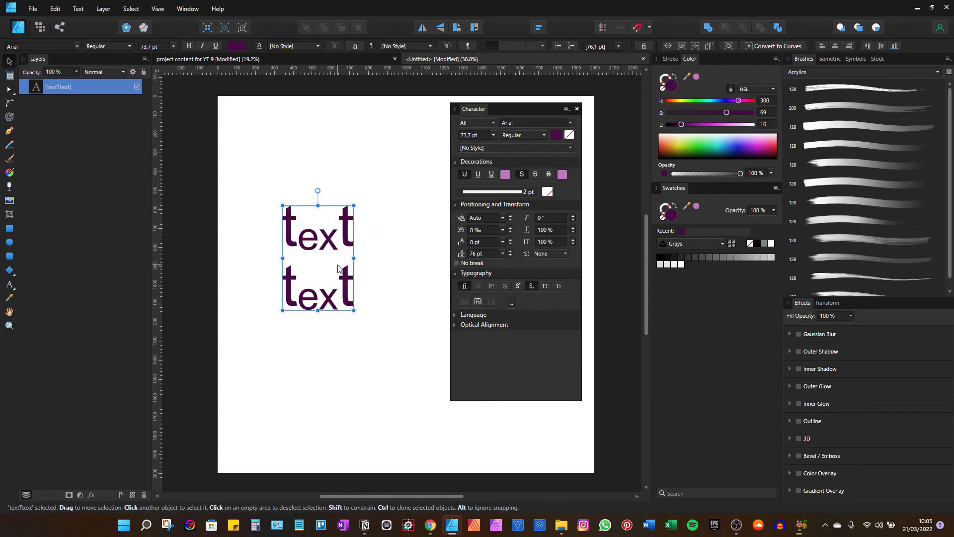
{"action": "left_click", "coordinate": [530, 286]}
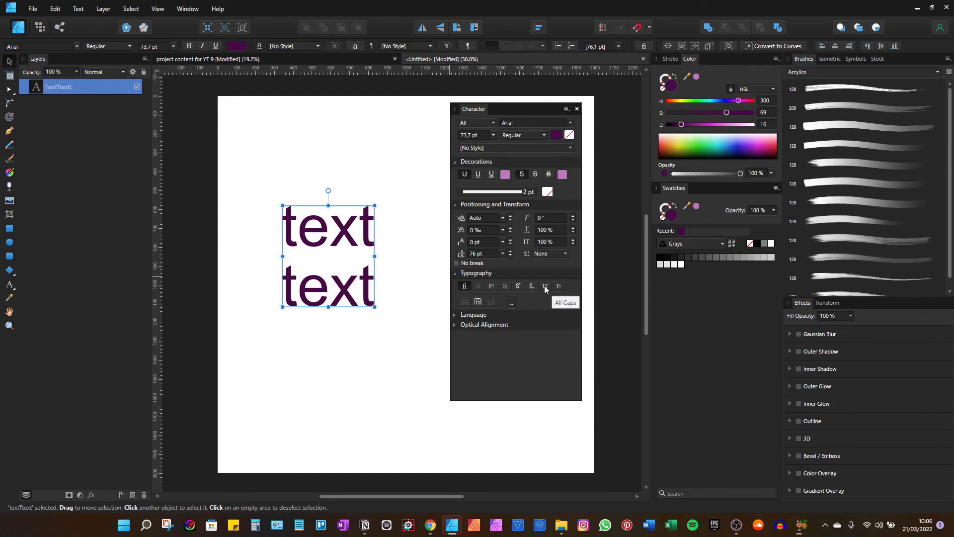
{"action": "left_click", "coordinate": [545, 287]}
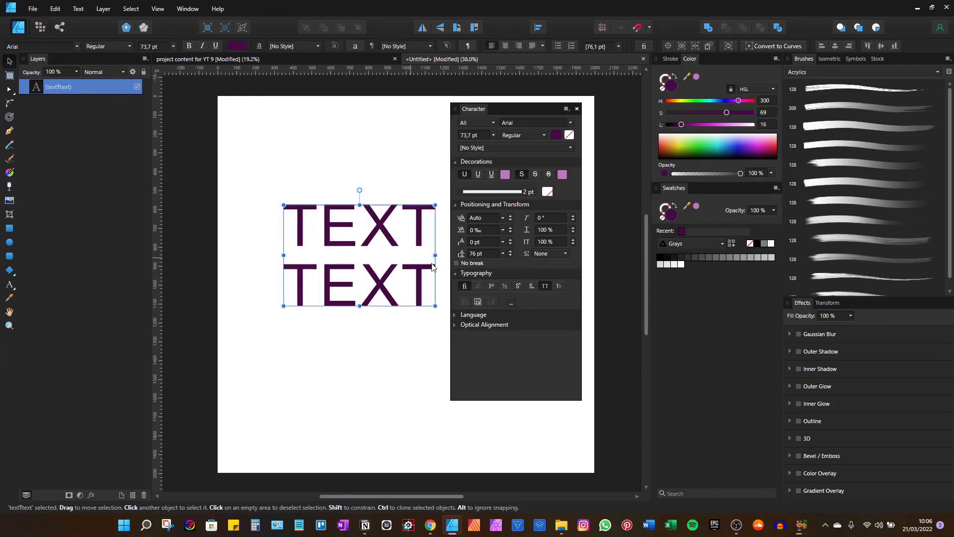
{"action": "left_click", "coordinate": [544, 286]}
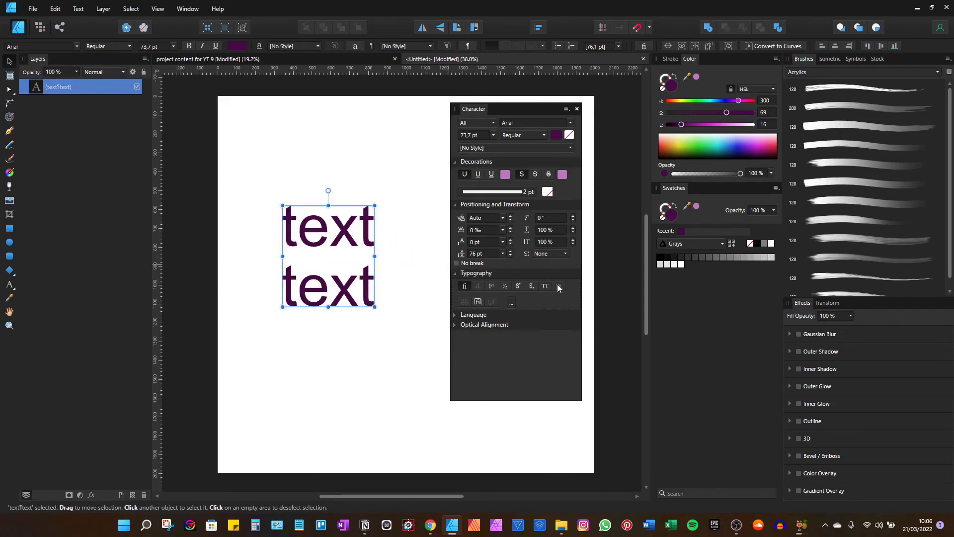
{"action": "left_click", "coordinate": [559, 287]}
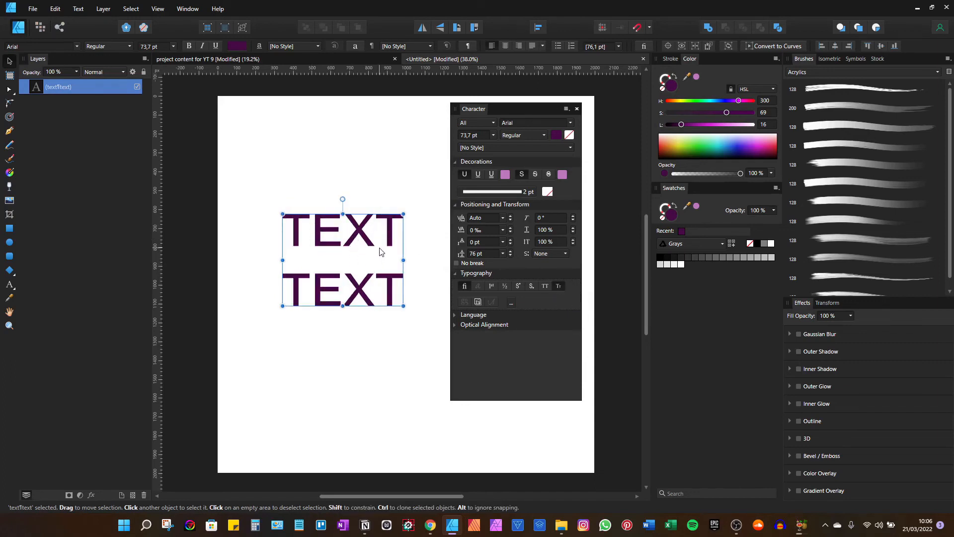
Look through the Language and Optical Alignment character settings, and collapse them together with the Typography section.
{"action": "left_click", "coordinate": [455, 315]}
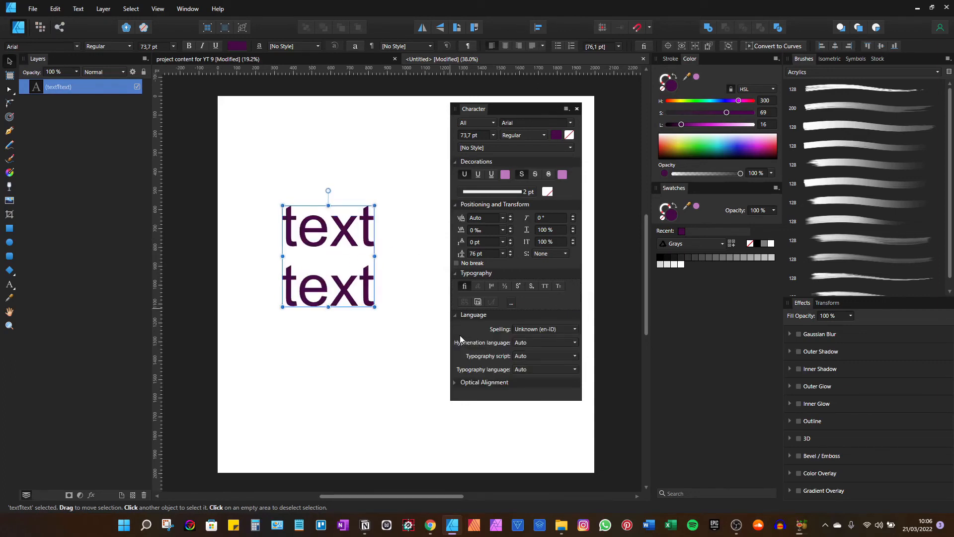
{"action": "left_click", "coordinate": [455, 317]}
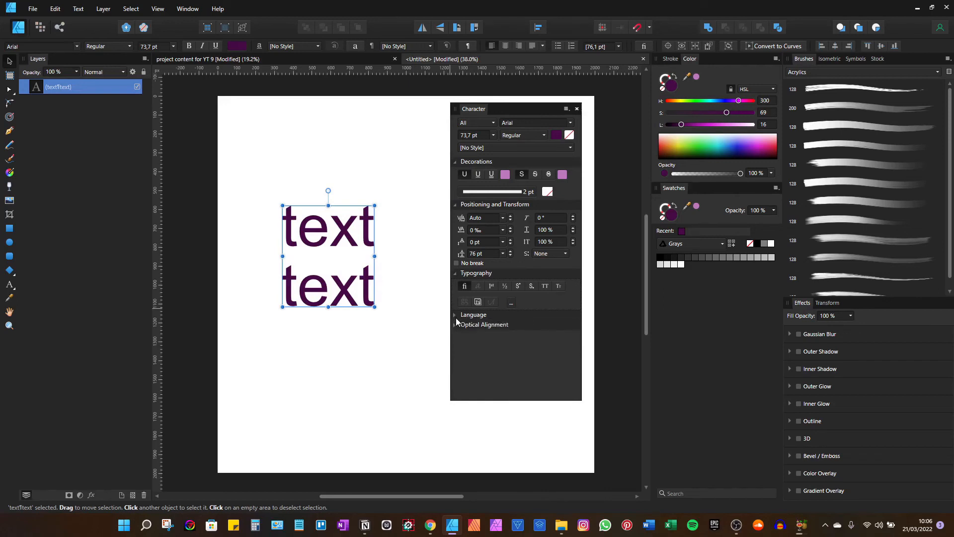
{"action": "left_click", "coordinate": [455, 325]}
{"action": "left_click", "coordinate": [454, 326]}
{"action": "left_click", "coordinate": [475, 273]}
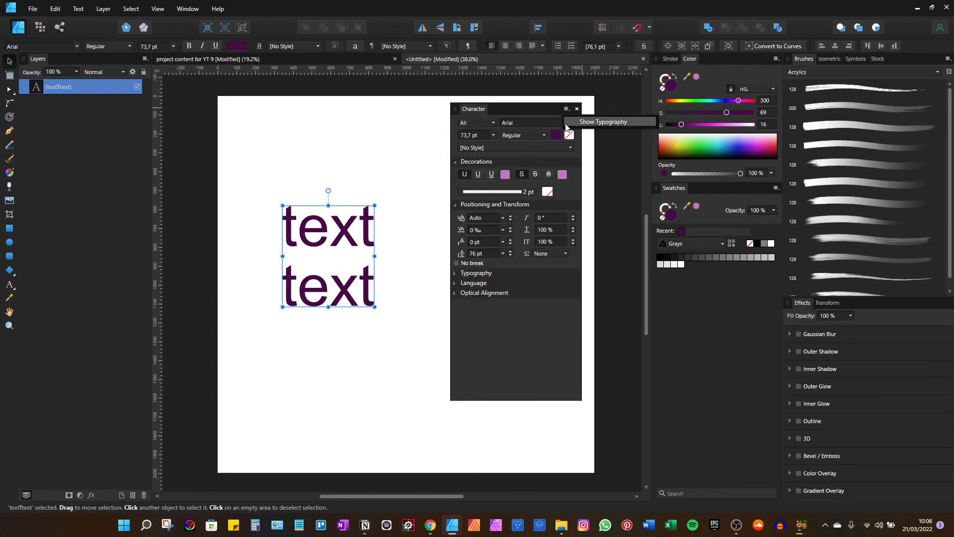
Show the full Typography options and preview Caps to Small Caps, All Caps, All Small Caps and Unicase on the text, returning to Normal.
{"action": "left_click", "coordinate": [569, 124]}
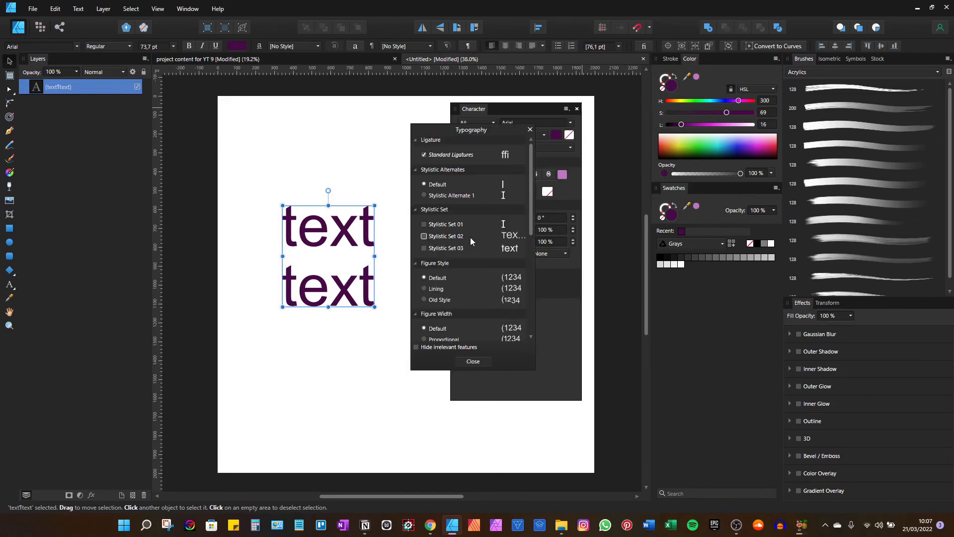
{"action": "scroll", "coordinate": [470, 238], "scroll_direction": "down", "scroll_amount": 2}
{"action": "scroll", "coordinate": [471, 241], "scroll_direction": "down", "scroll_amount": 8}
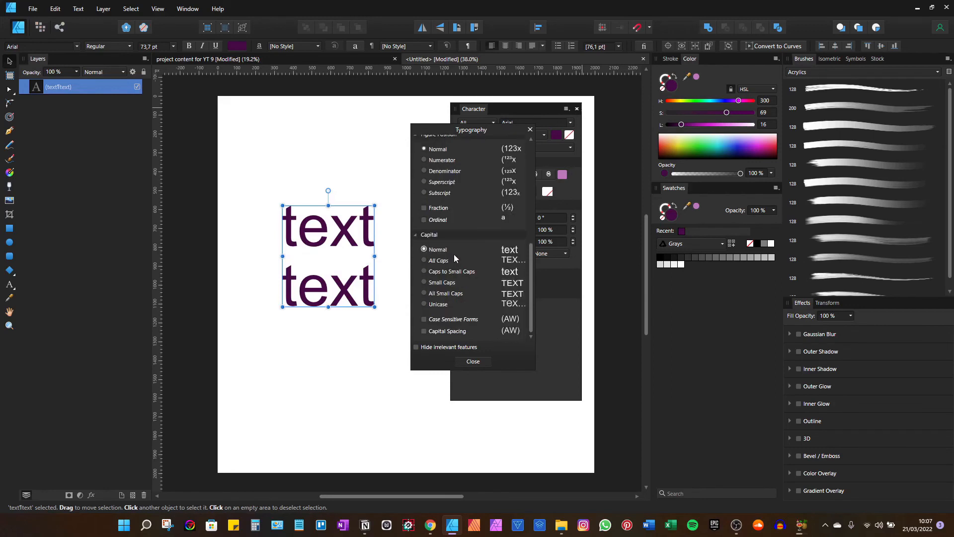
{"action": "left_click", "coordinate": [438, 272]}
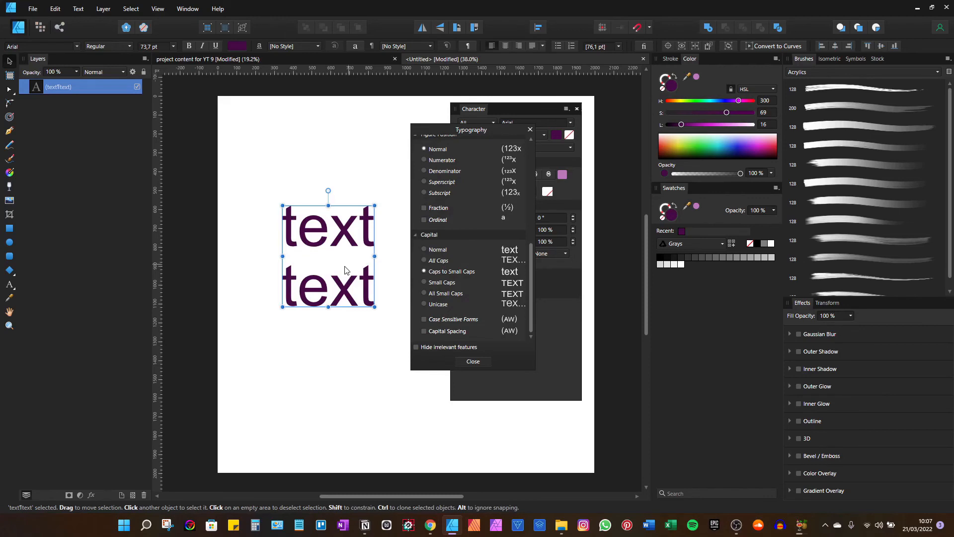
{"action": "left_click", "coordinate": [439, 262]}
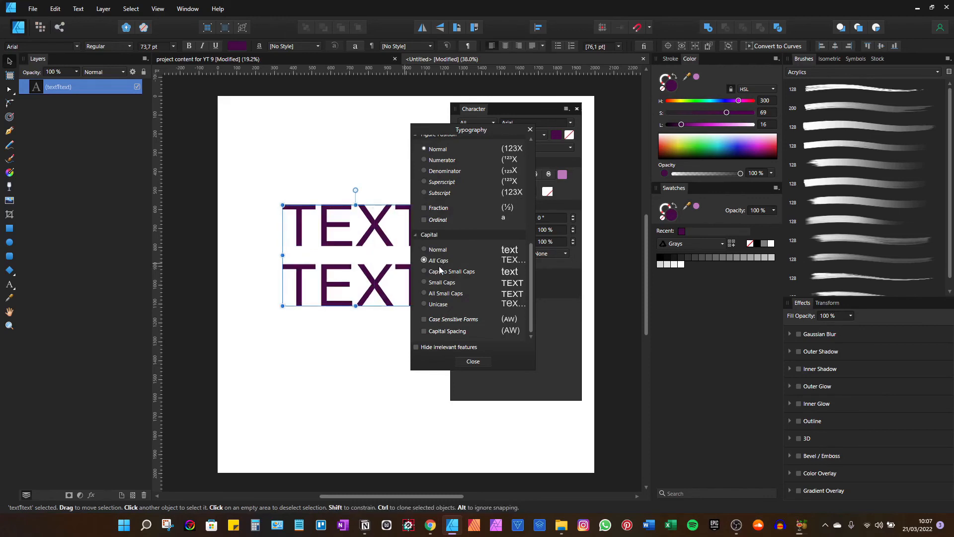
{"action": "left_click", "coordinate": [443, 292]}
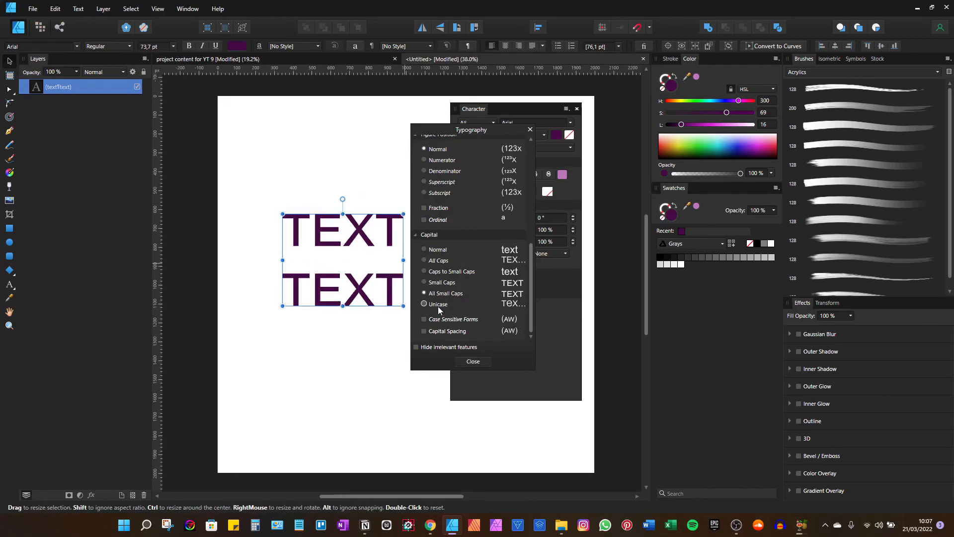
{"action": "left_click", "coordinate": [437, 305]}
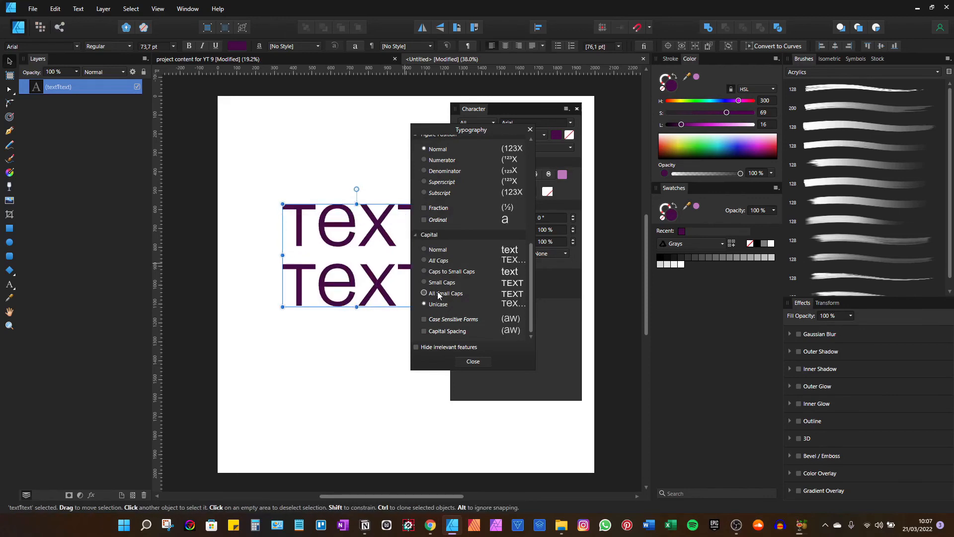
{"action": "left_click", "coordinate": [438, 251]}
Review the figure, stylistic set and ligature options, and close the Typography window.
{"action": "scroll", "coordinate": [446, 295], "scroll_direction": "up", "scroll_amount": 1}
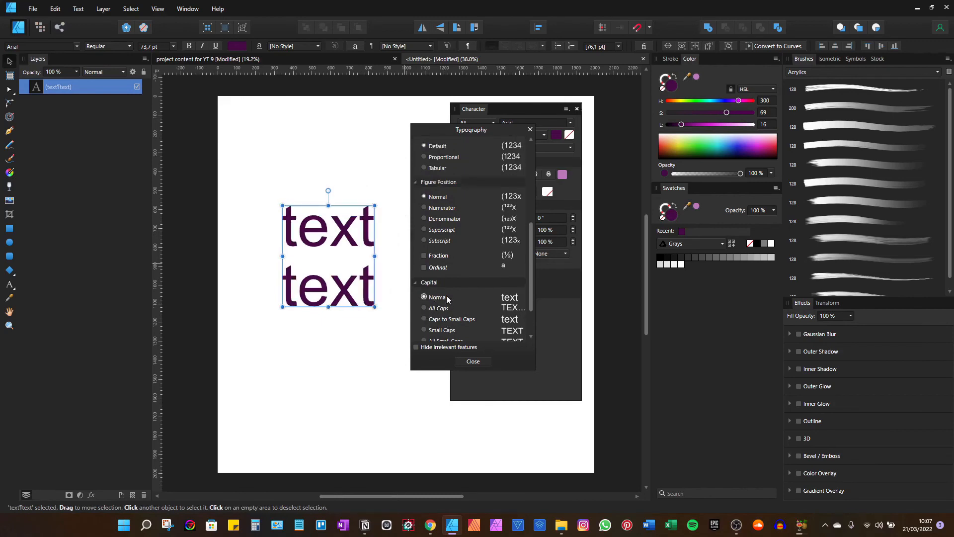
{"action": "scroll", "coordinate": [447, 297], "scroll_direction": "up", "scroll_amount": 3}
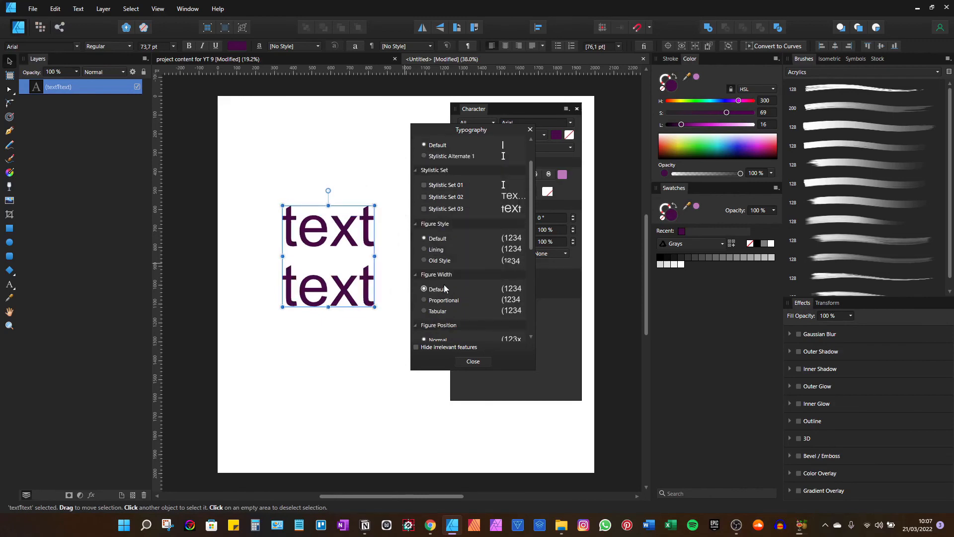
{"action": "scroll", "coordinate": [477, 173], "scroll_direction": "up", "scroll_amount": 1}
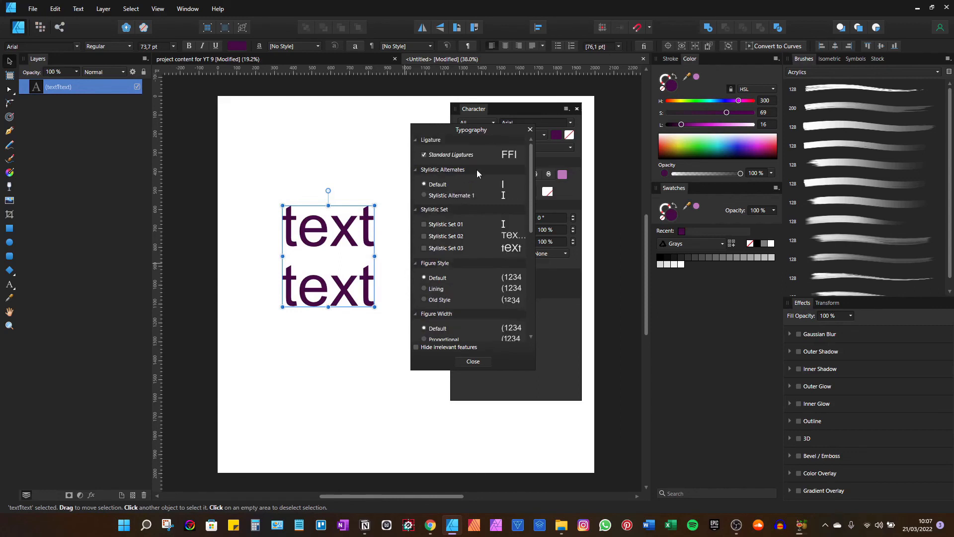
{"action": "left_click", "coordinate": [529, 129]}
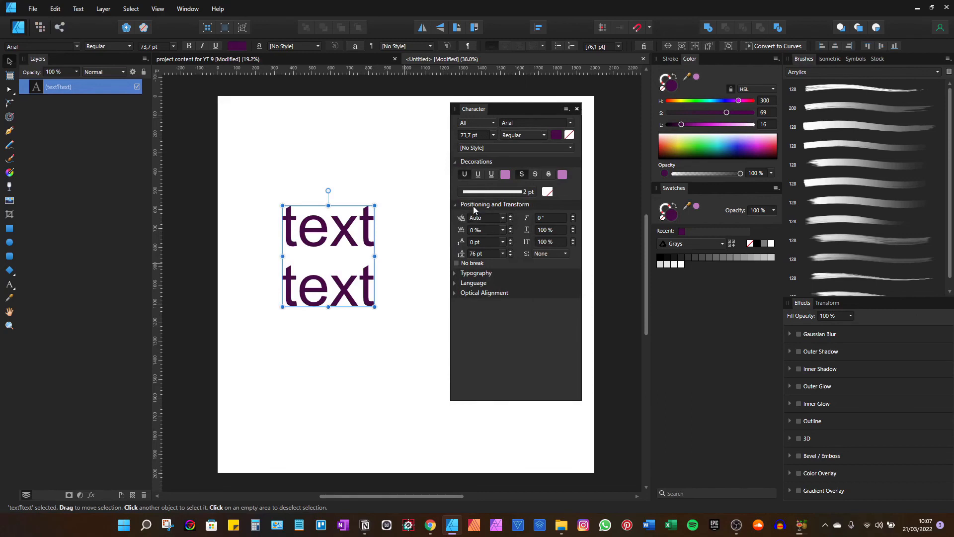
Try the No break option on the two-line text and leave it off.
{"action": "left_click", "coordinate": [464, 265]}
{"action": "left_click", "coordinate": [460, 268]}
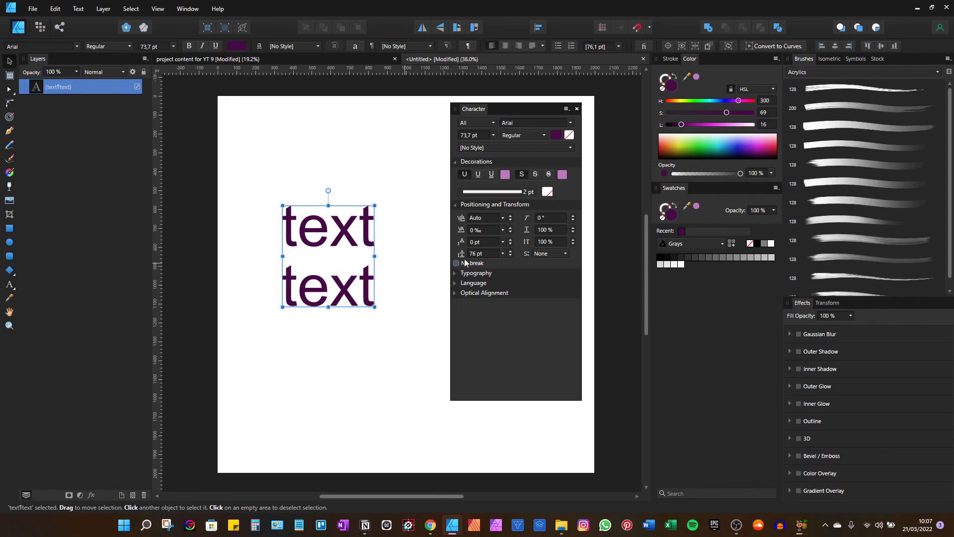